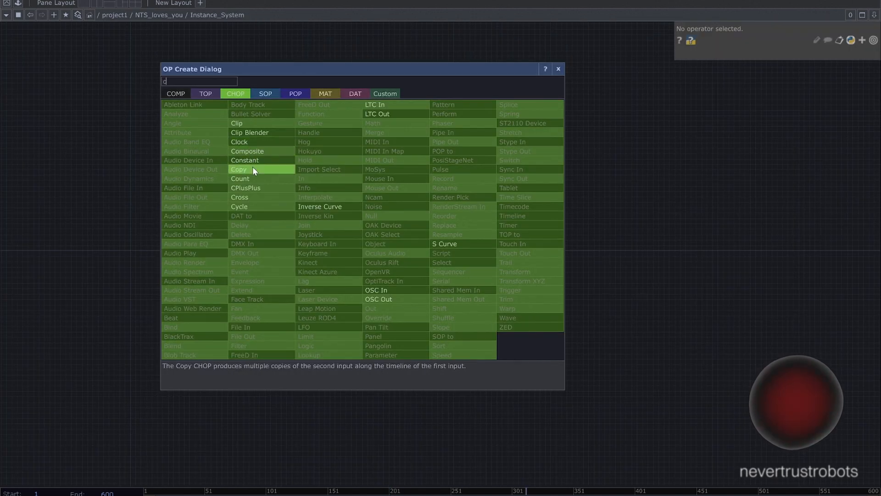
- Create a Constant CHOP with two channels named x and y, both set to 500
click(253, 163)
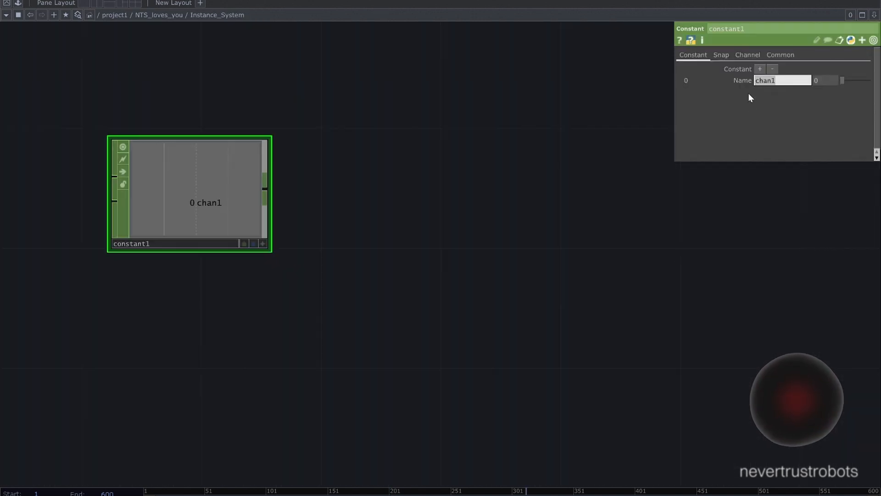
click(760, 68)
drag(777, 80, 735, 80)
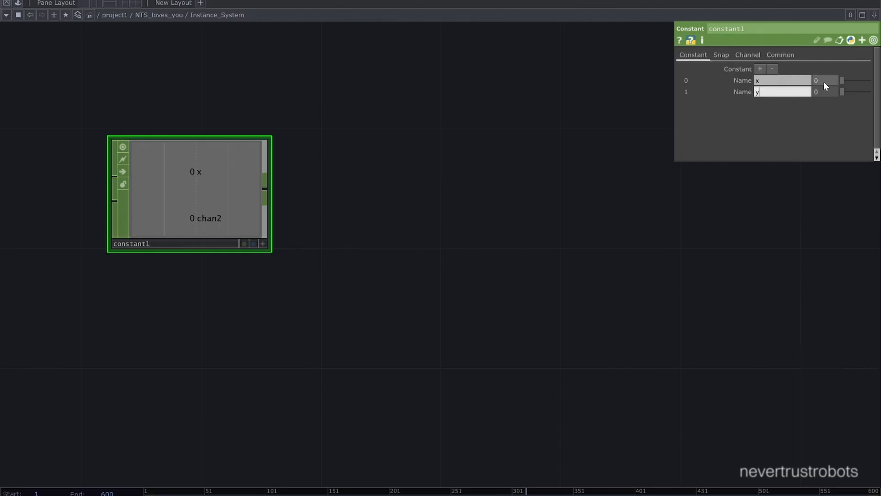
key(Return)
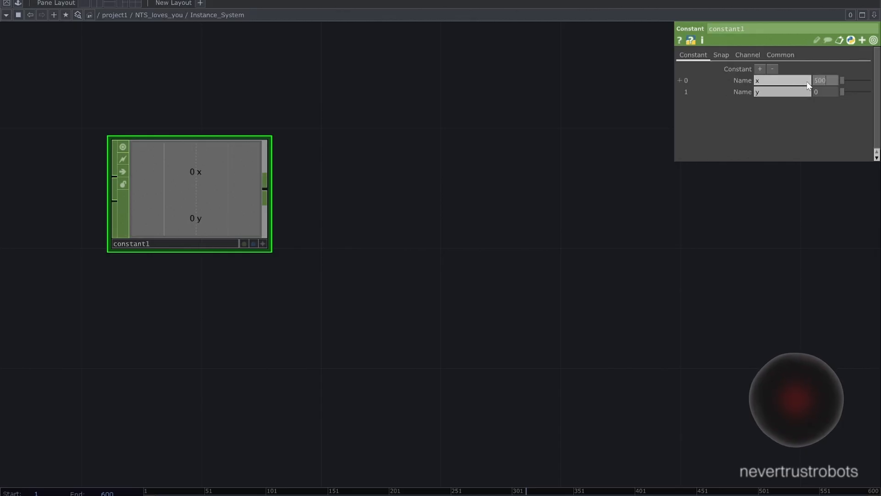
drag(820, 93, 808, 92)
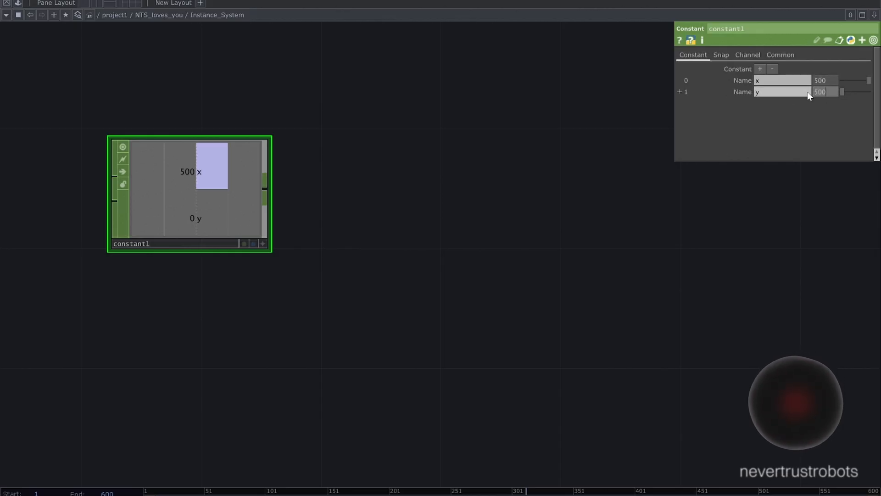
key(Return)
- Add a Ramp TOP to the network beside the Constant CHOP
scroll(445, 215, down, 5)
drag(434, 218, 376, 216)
scroll(377, 217, down, 5)
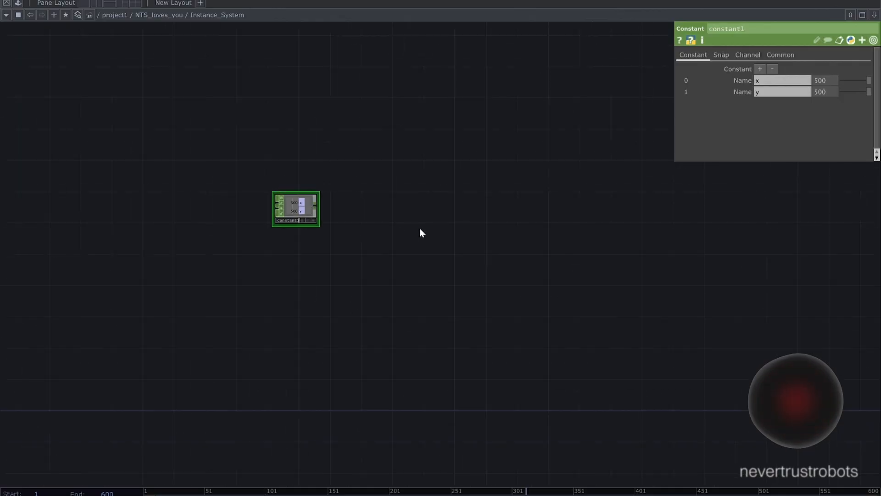
drag(439, 234, 431, 238)
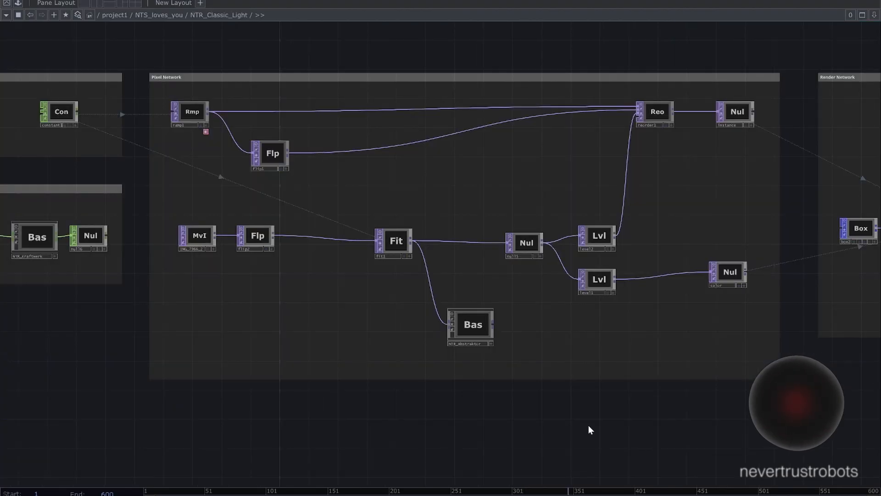
drag(588, 428, 573, 445)
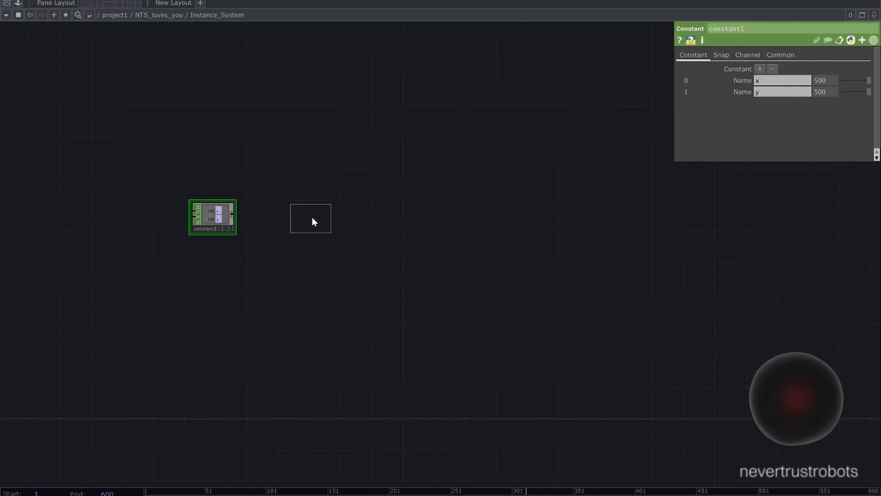
click(337, 219)
drag(360, 253, 301, 242)
scroll(317, 239, up, 3)
- Link the Ramp's resolution width and height to the Constant's x and y channels as CHOP references
click(730, 54)
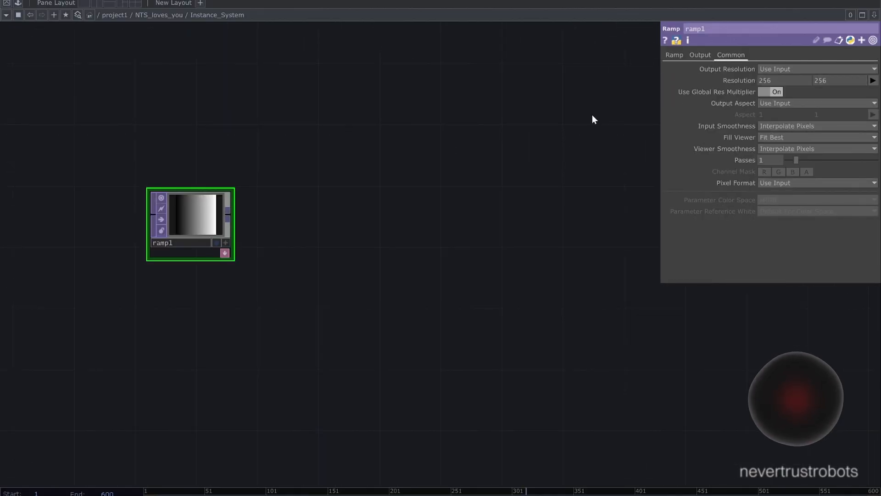
key(h)
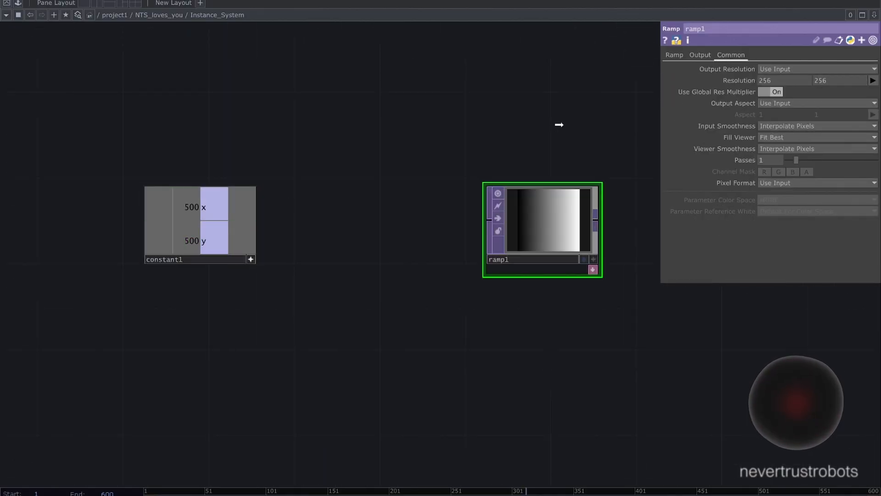
drag(770, 84, 775, 81)
click(774, 81)
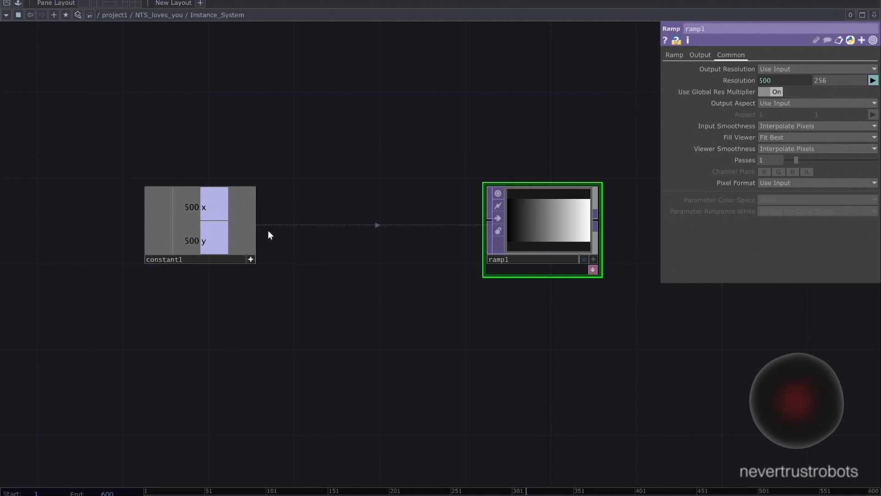
drag(230, 237, 827, 80)
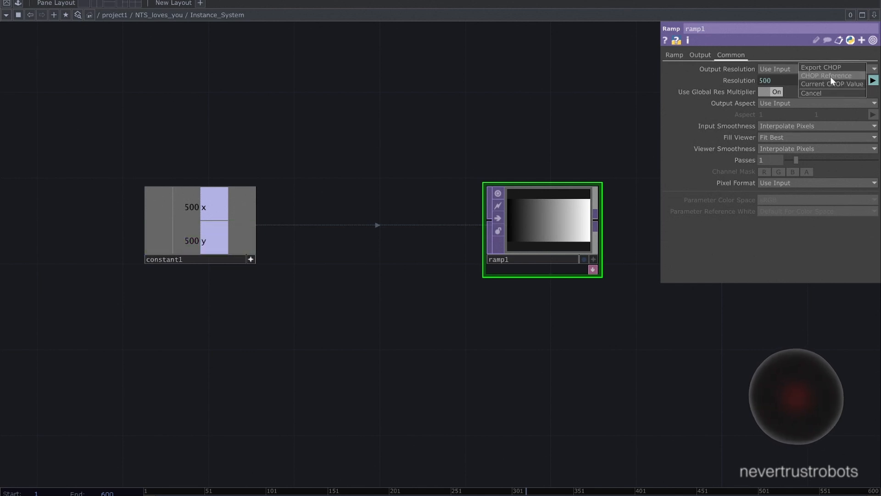
click(831, 76)
scroll(512, 137, down, 4)
drag(452, 129, 265, 141)
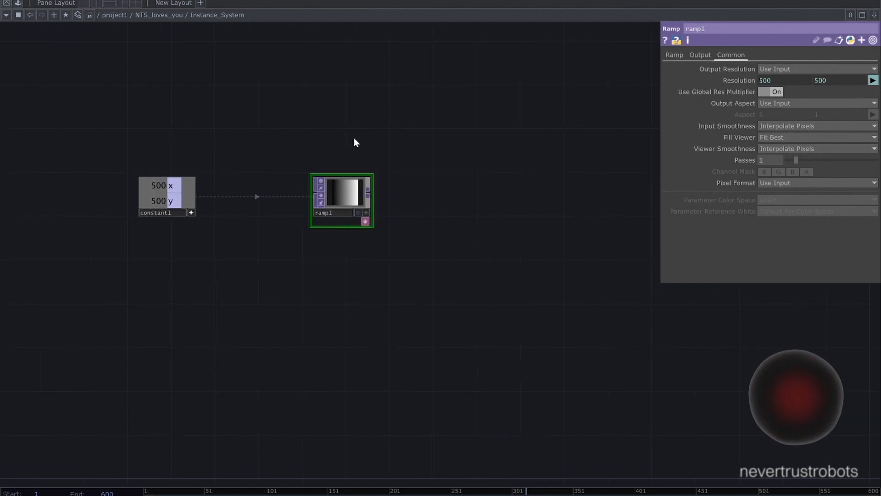
scroll(354, 138, up, 2)
click(127, 243)
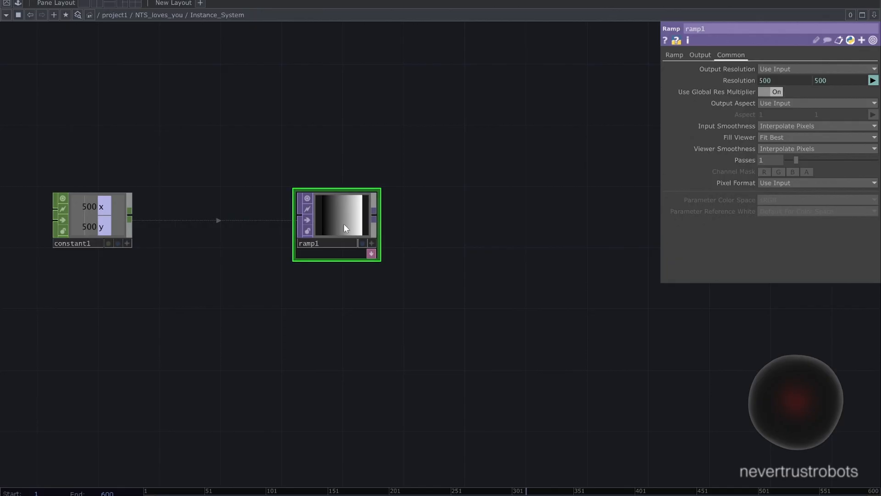
- Set the Ramp's Input Smoothness to Nearest Pixel and its Pixel Format to 32-bit float (RGBA)
click(776, 125)
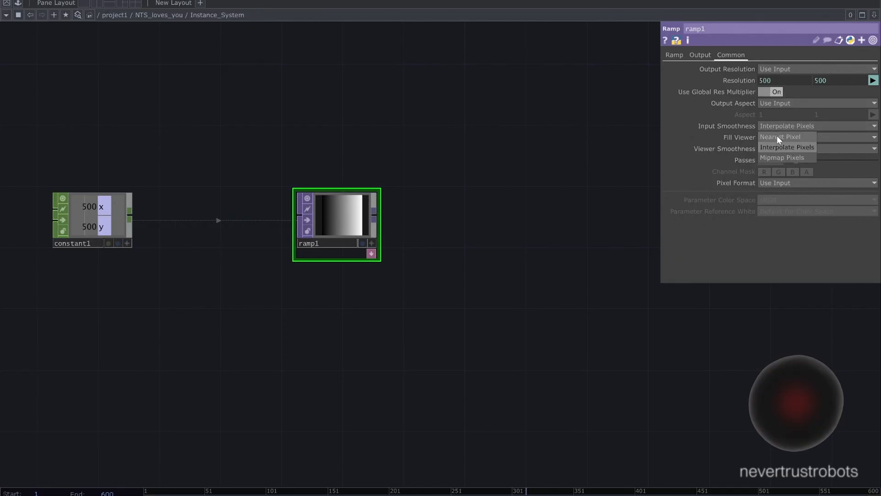
click(779, 137)
click(781, 183)
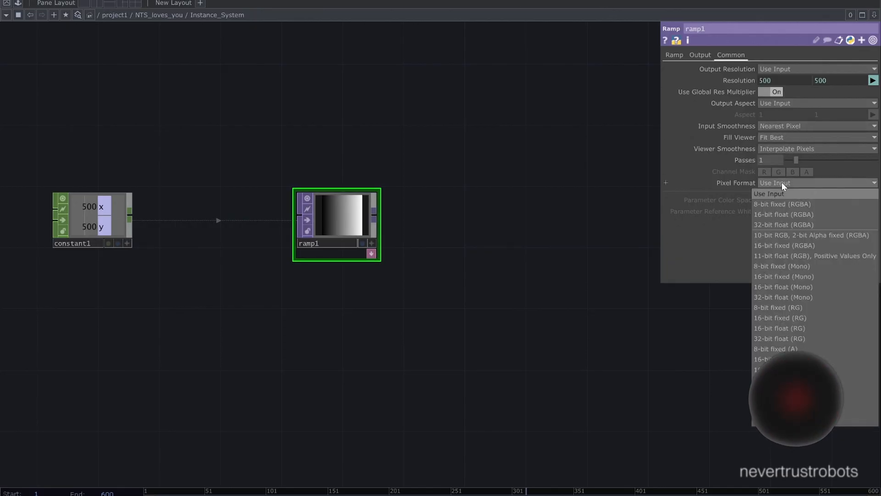
click(786, 224)
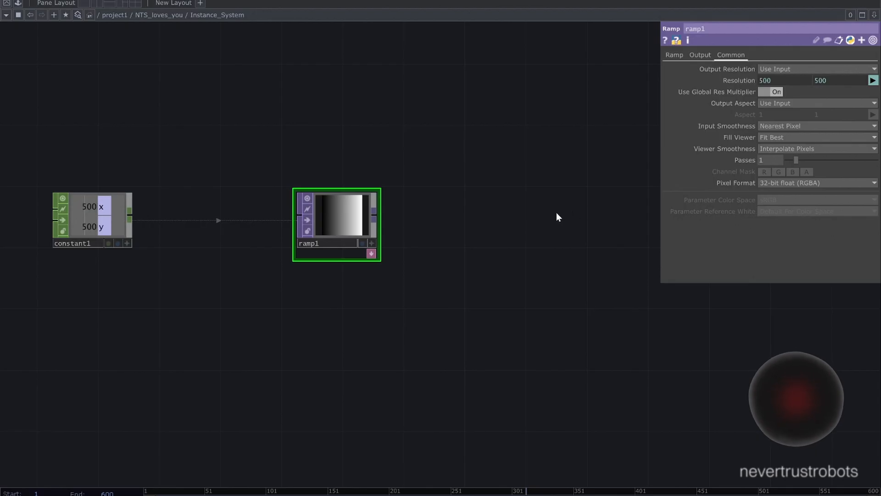
- Add a Flip TOP fed by the Ramp and set its Flop to Bottom Left
drag(374, 214, 446, 213)
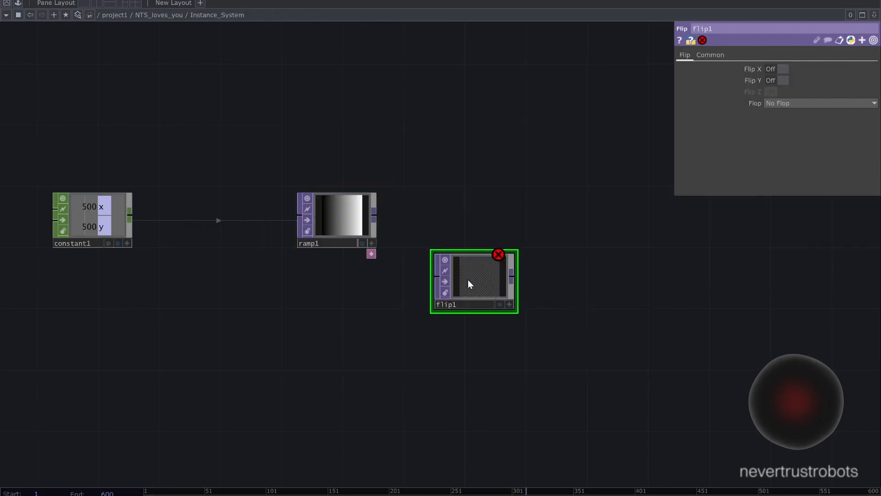
drag(375, 215, 435, 276)
drag(470, 225, 350, 205)
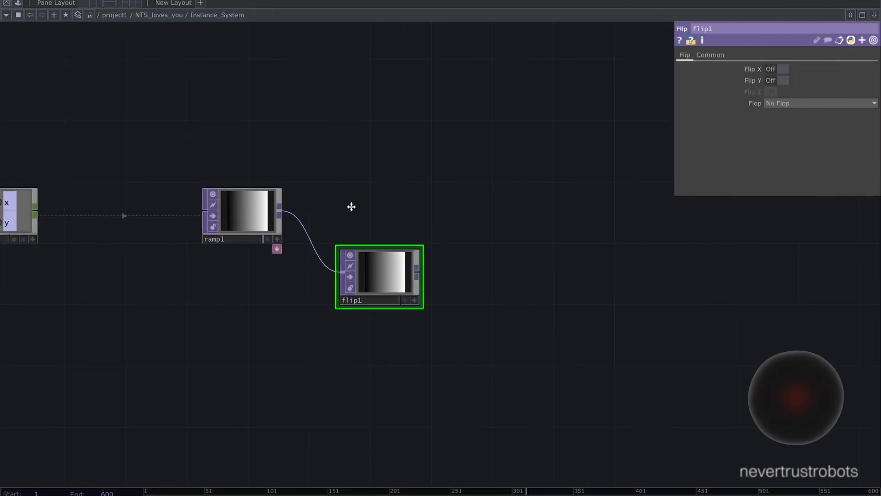
click(786, 103)
click(791, 125)
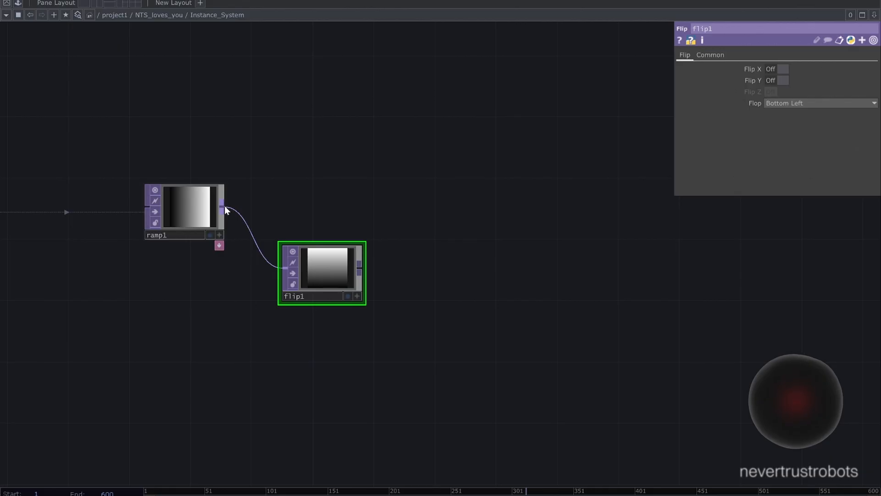
- Add a Reorder TOP with the Ramp wired to its first input and the Flip to its second
key(Tab)
click(427, 272)
click(460, 209)
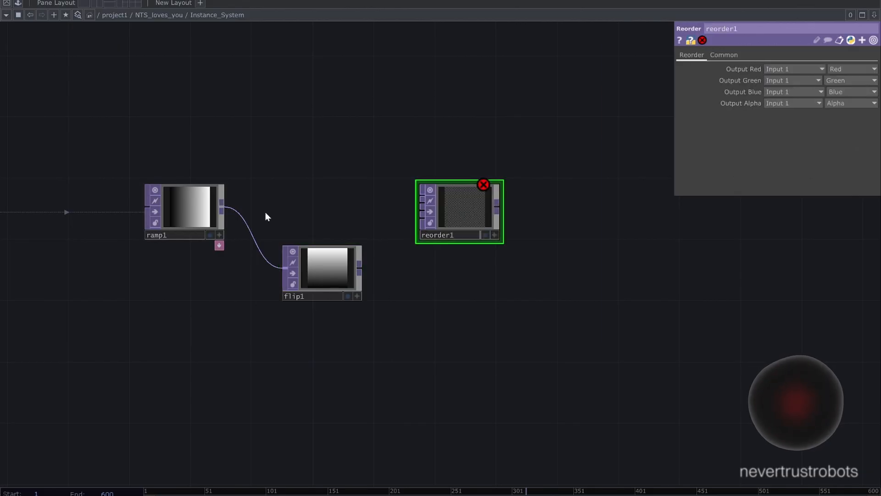
click(421, 197)
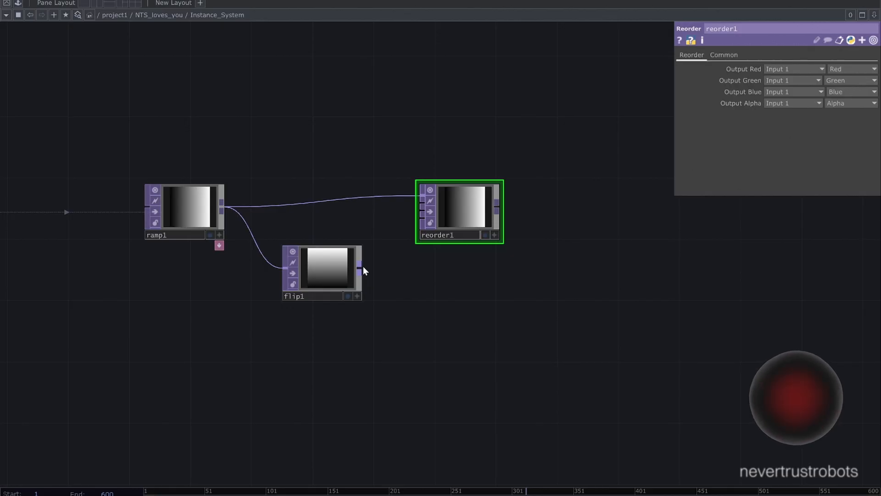
drag(363, 267, 414, 207)
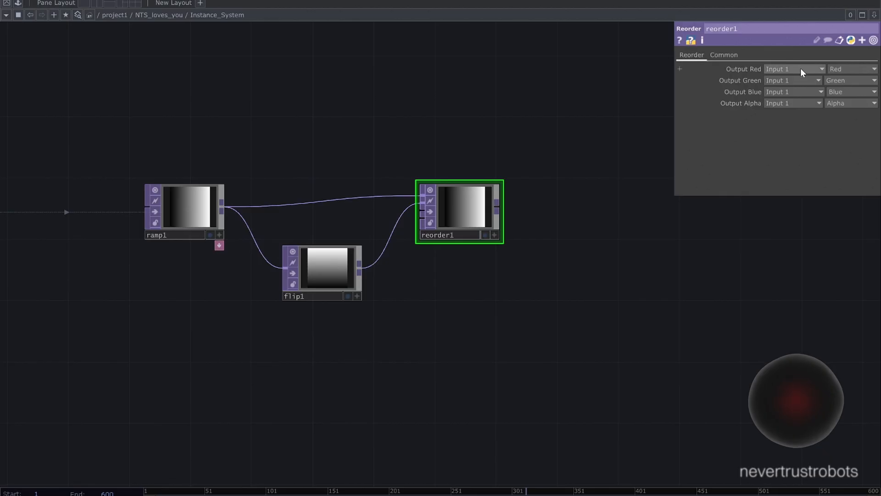
- In the Reorder TOP, source Output Green from Input 2 and Output Blue from Input 3
click(787, 92)
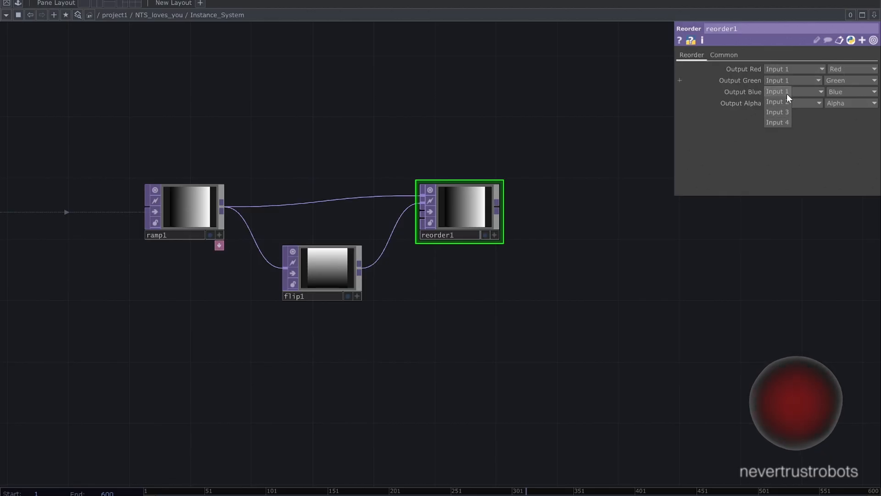
click(786, 102)
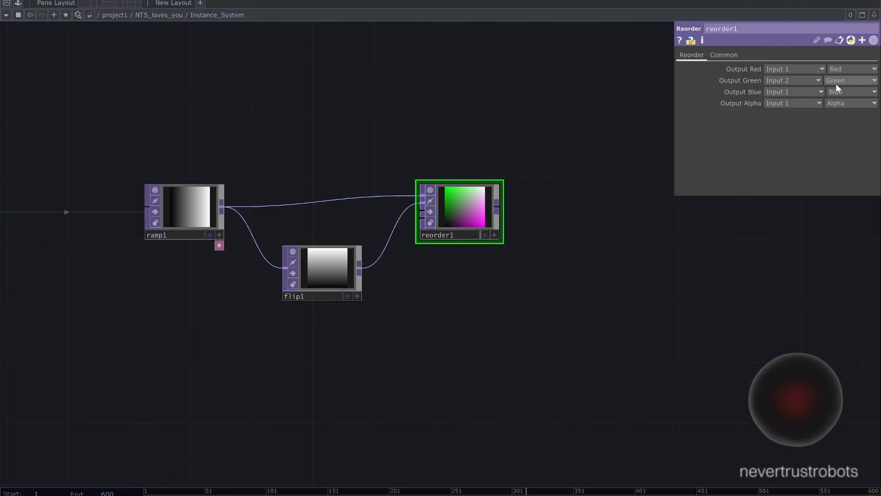
click(788, 103)
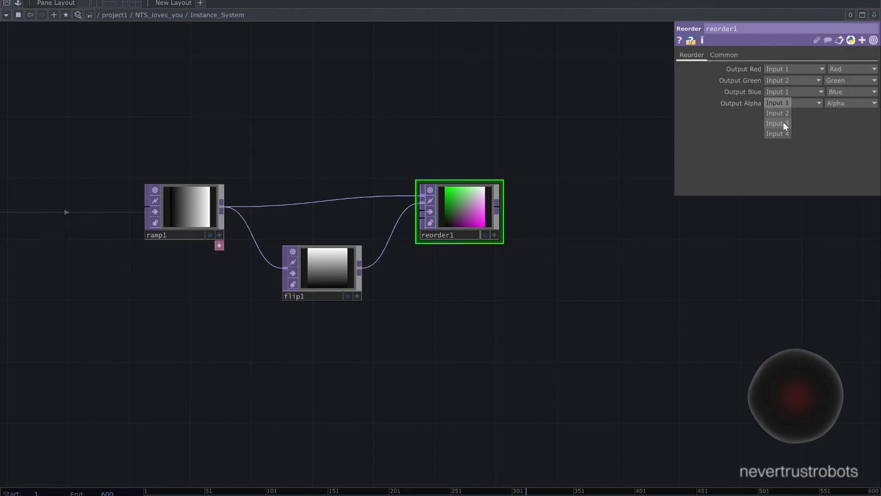
click(784, 123)
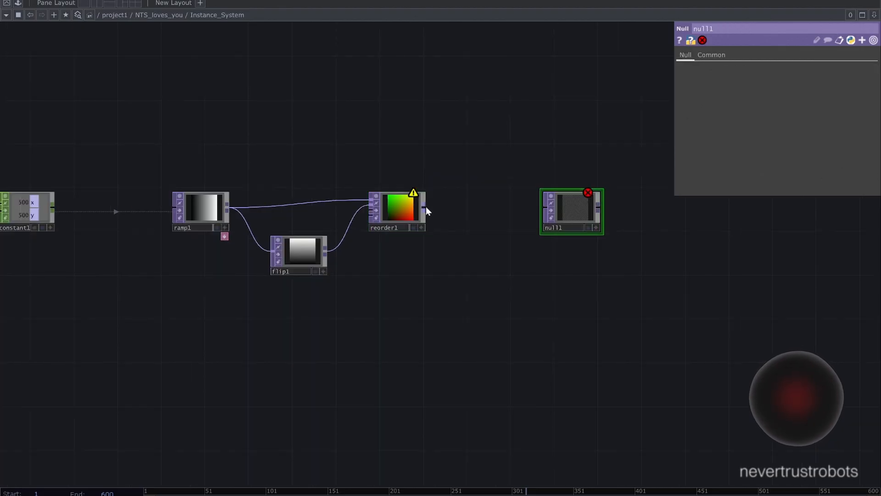
- Add a Null TOP after the Reorder and display its output as points in an active viewer
drag(426, 210, 535, 204)
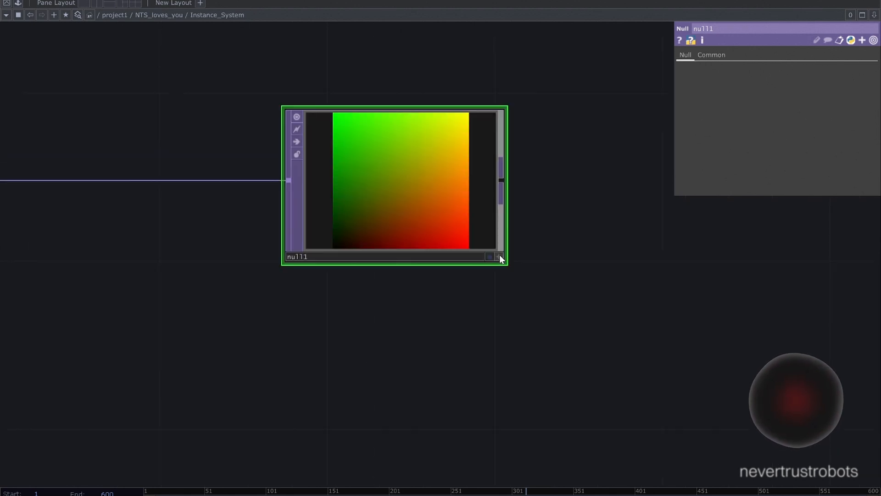
right_click(482, 234)
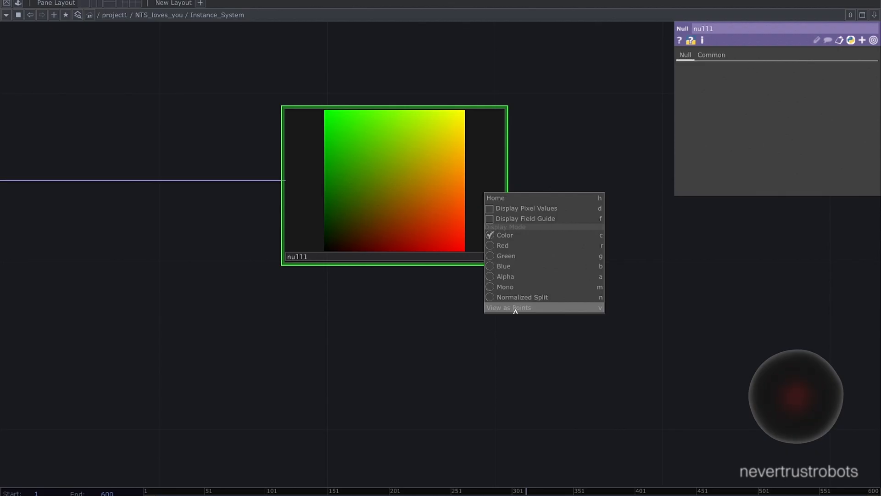
drag(404, 316, 403, 317)
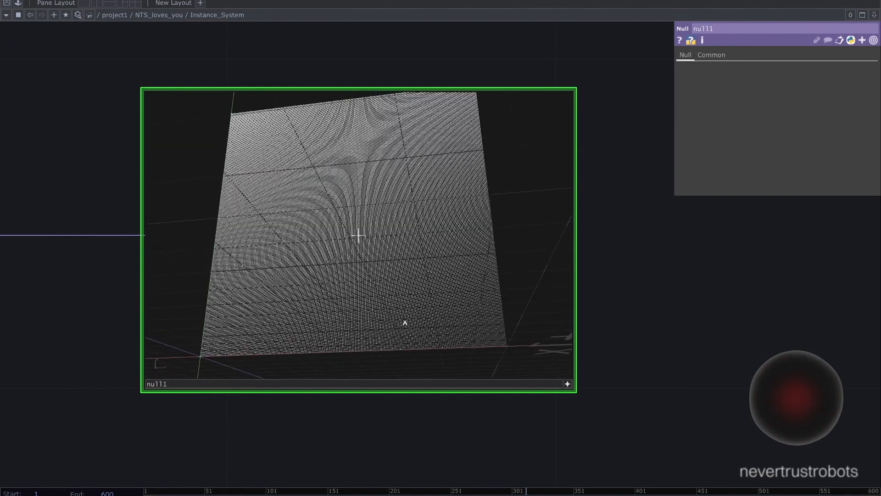
scroll(403, 317, down, 5)
scroll(403, 318, up, 10)
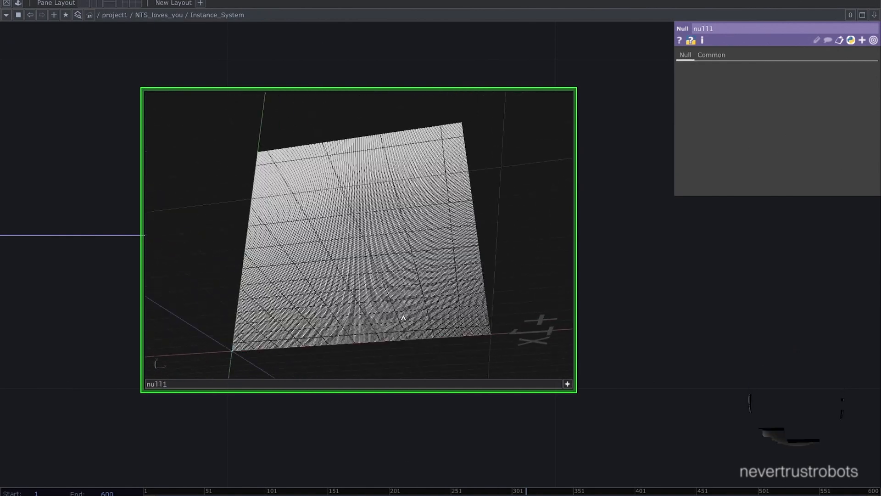
mouse_move(400, 297)
mouse_down()
mouse_move(423, 315)
mouse_move(396, 295)
mouse_move(432, 300)
mouse_move(395, 299)
mouse_move(396, 309)
mouse_move(396, 299)
mouse_up()
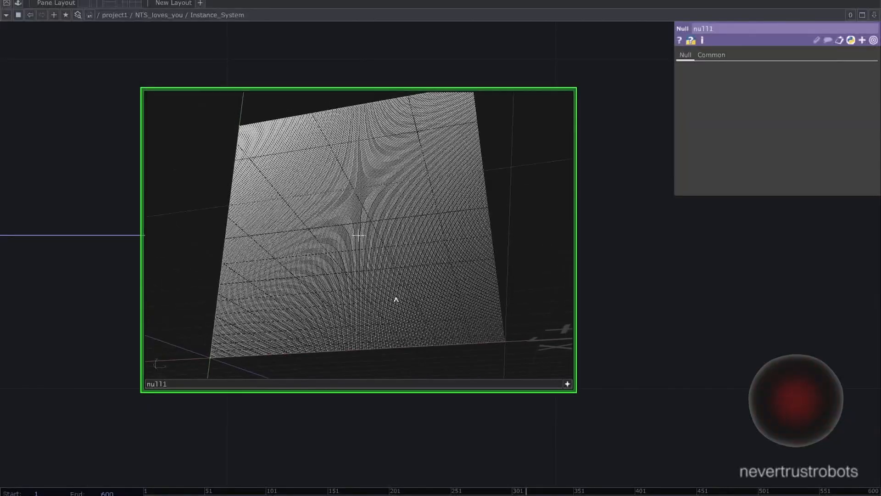
- Paste the IMG_7966_2 Movie File In TOP and place it below the Ramp and Flip nodes
scroll(396, 299, down, 2)
key(h)
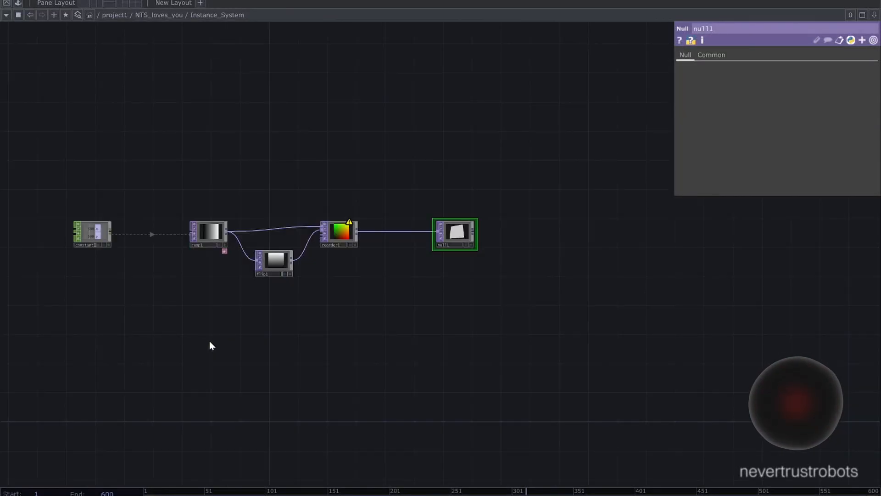
key(ctrl+v)
drag(230, 324, 210, 336)
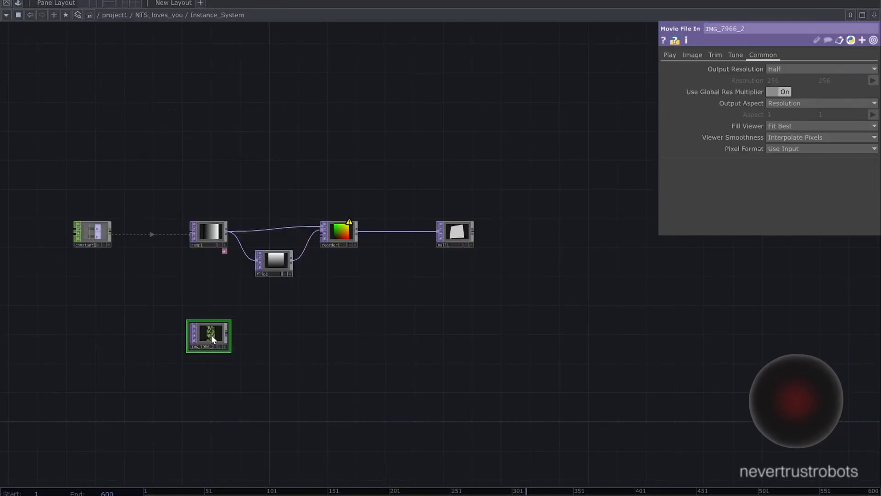
- Add a Fit TOP connected to the output of the IMG_7966_2 image
scroll(212, 340, up, 5)
scroll(212, 344, up, 2)
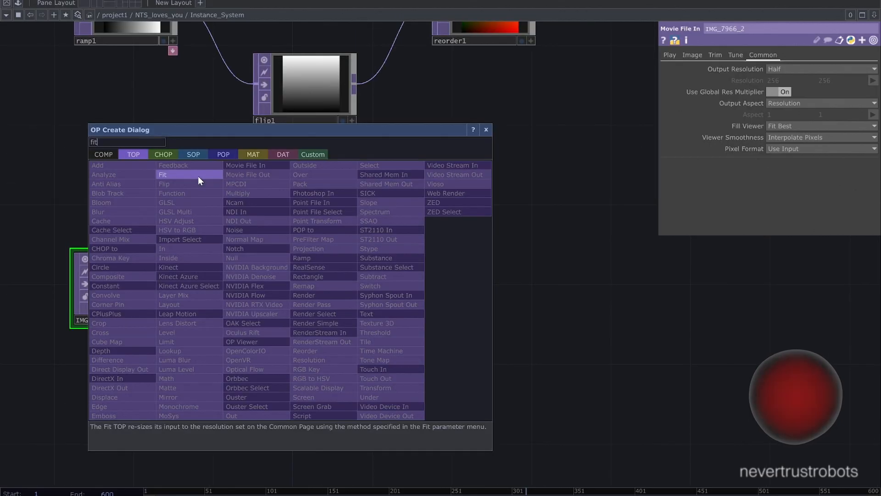
click(197, 175)
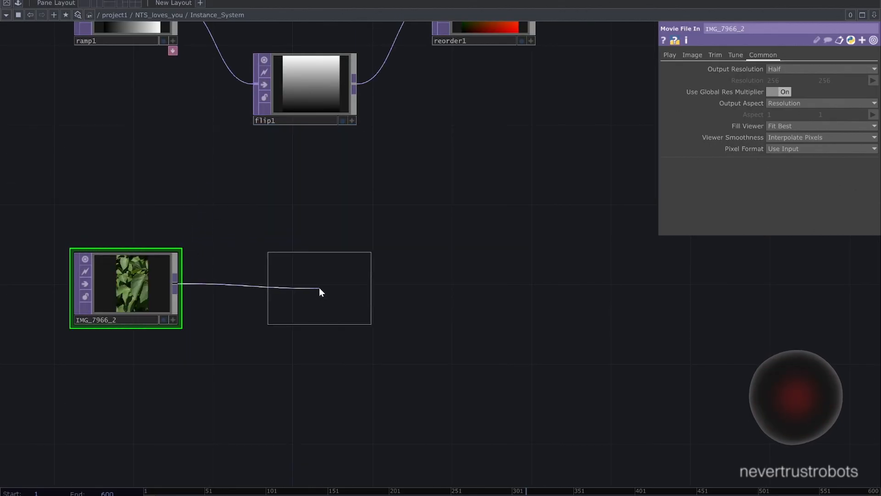
click(304, 285)
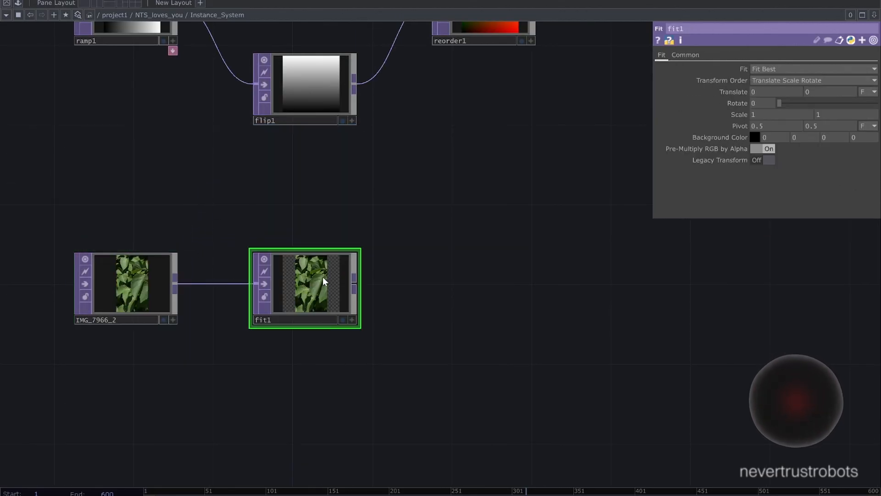
- Set the Fit TOP to Fit Outside and reference its custom resolution to the x and y channels of the Constant CHOP
click(757, 68)
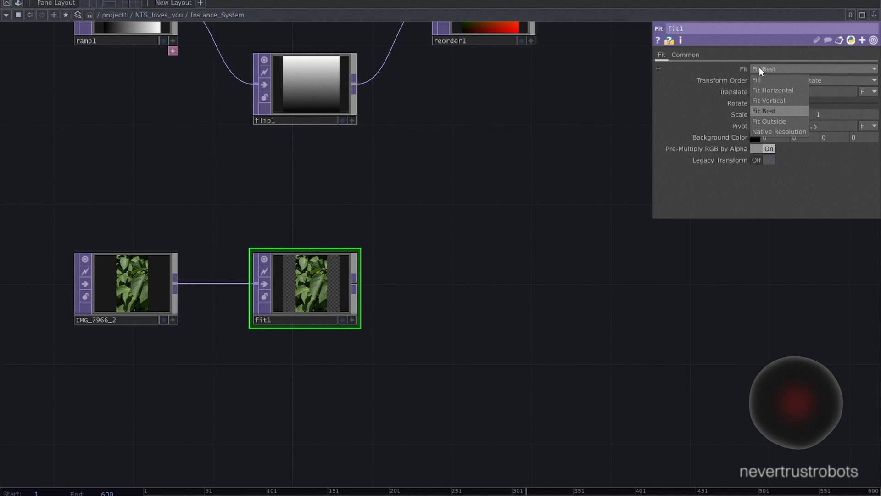
click(770, 122)
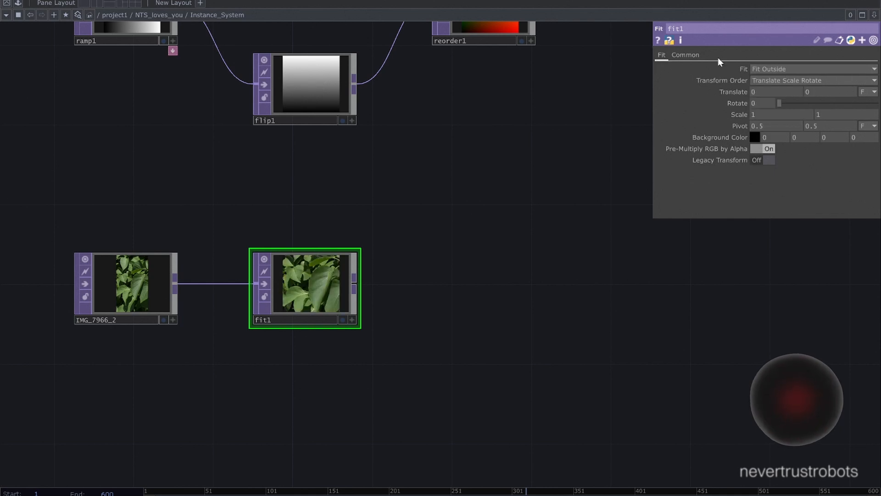
click(686, 54)
scroll(496, 146, down, 2)
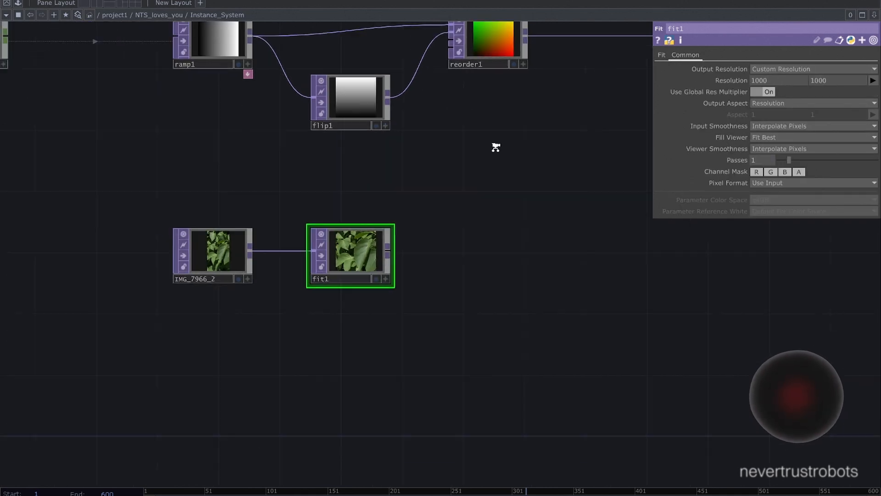
scroll(495, 147, down, 3)
drag(511, 165, 550, 185)
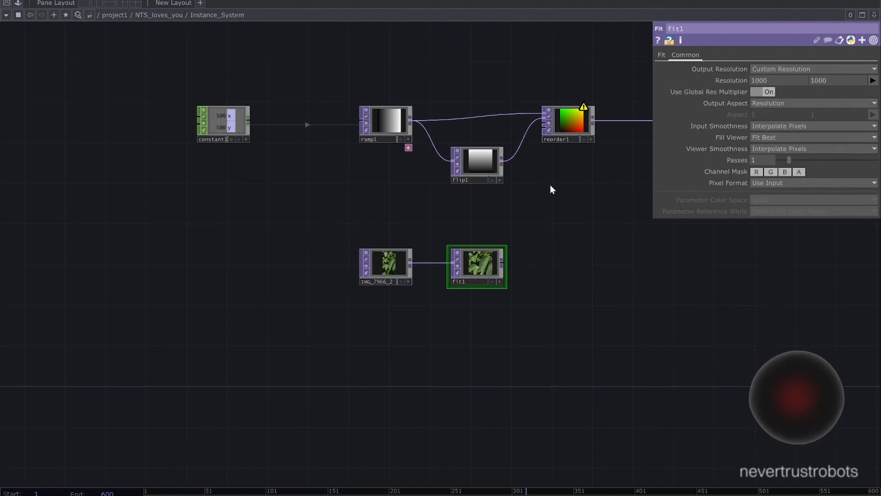
click(246, 139)
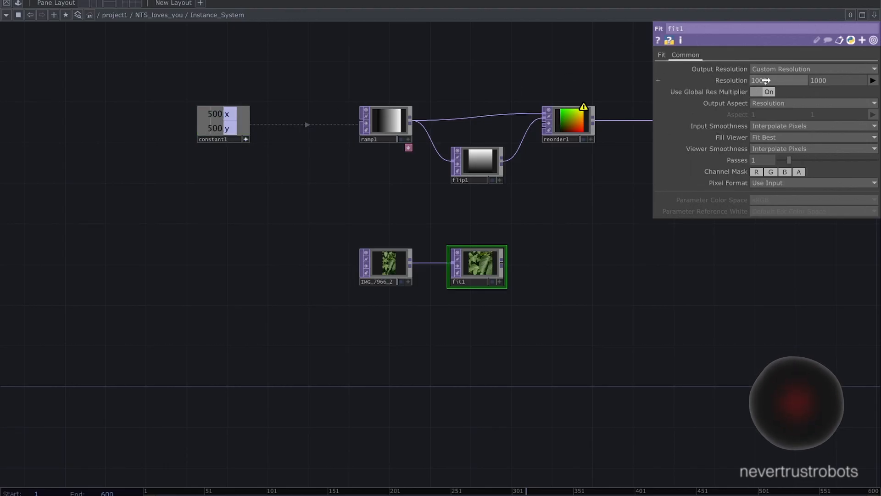
drag(767, 81, 766, 81)
click(765, 77)
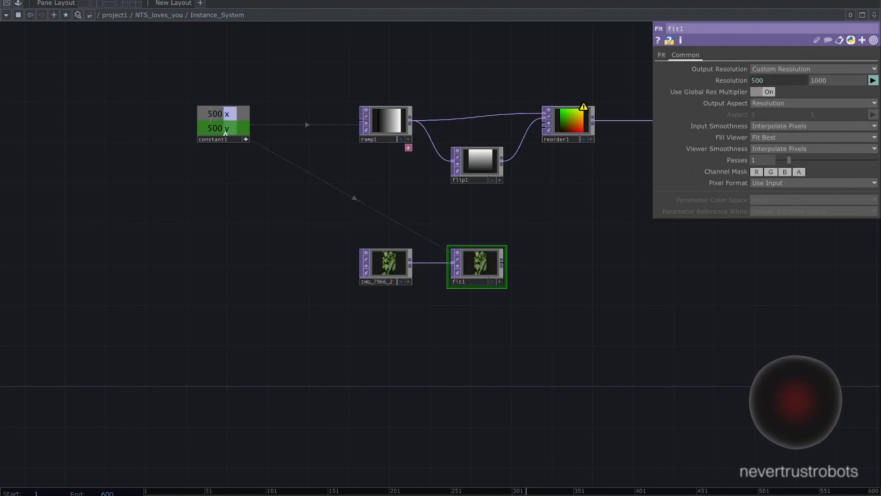
drag(544, 91, 822, 81)
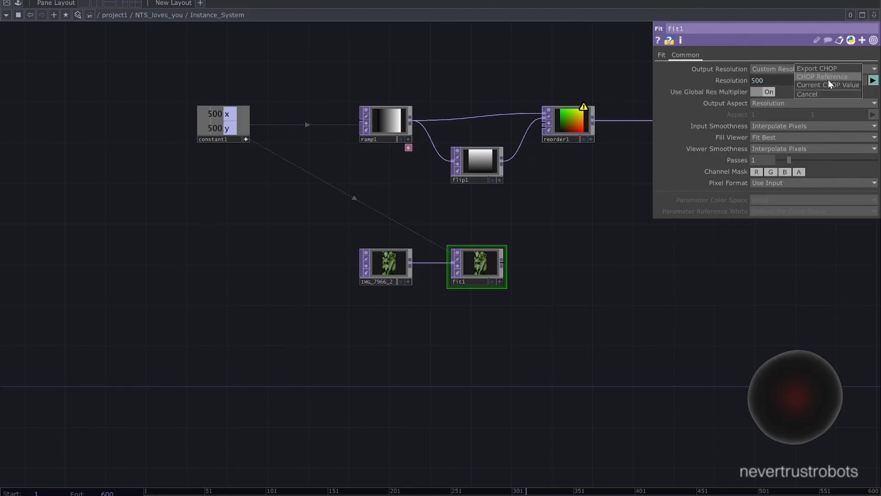
click(820, 77)
- Set the Fit TOP's input smoothness to Nearest Pixel and its pixel format to 32-bit float (RGBA)
scroll(598, 171, down, 3)
drag(596, 183, 423, 210)
scroll(373, 237, up, 3)
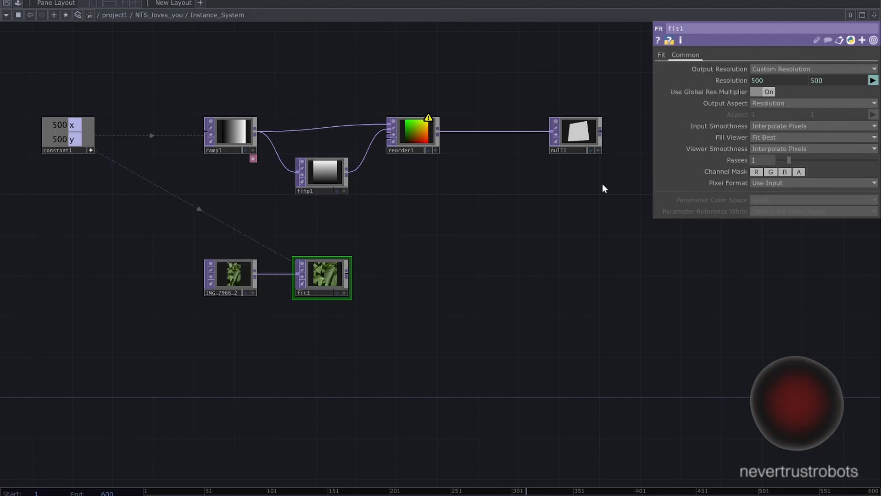
click(781, 125)
click(775, 135)
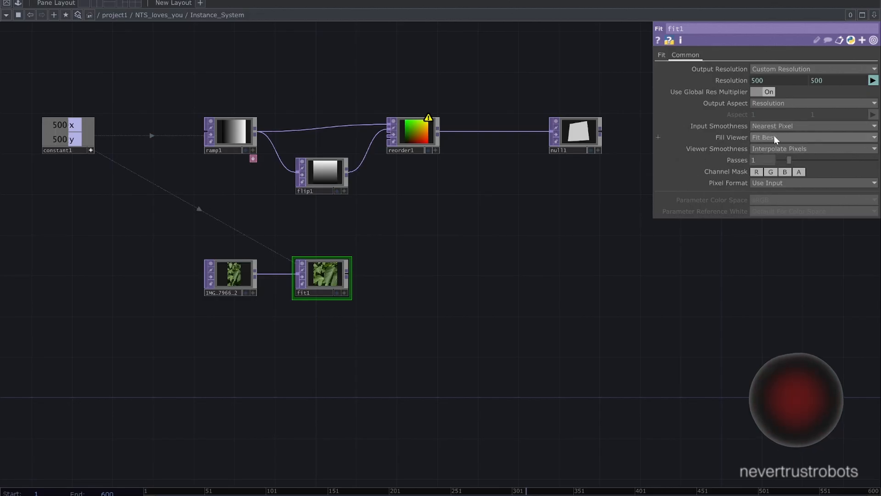
click(773, 182)
click(777, 223)
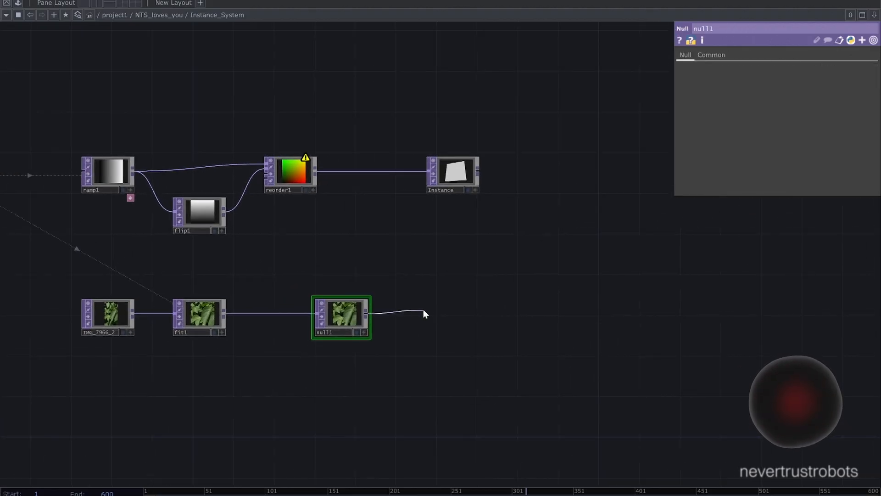
- Place a Level TOP after the leaf image's Null and duplicate it below, fed from the same Null
click(425, 320)
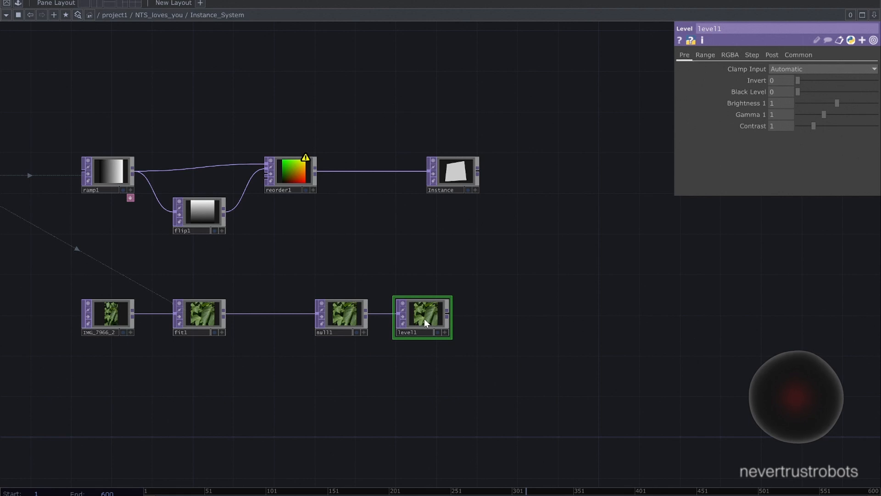
key(ctrl+c)
key(ctrl+v)
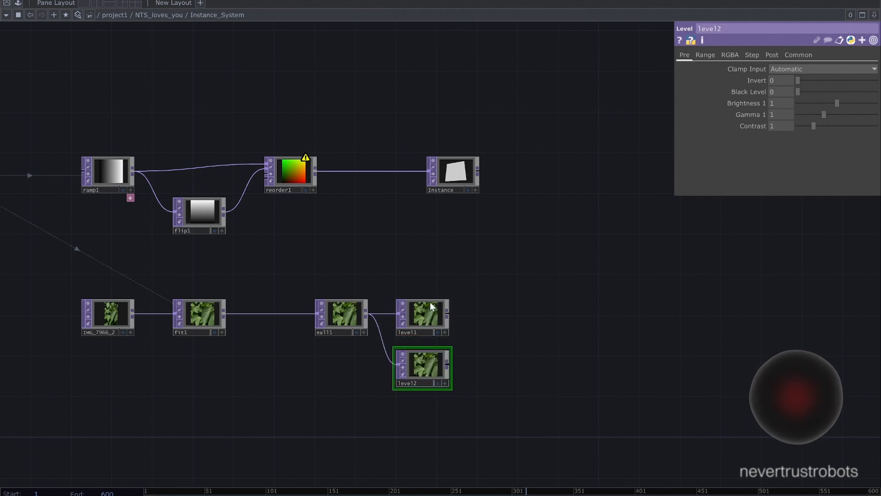
- In the first Level TOP, set Low B to 1 and High B to 0.75
click(431, 303)
click(736, 58)
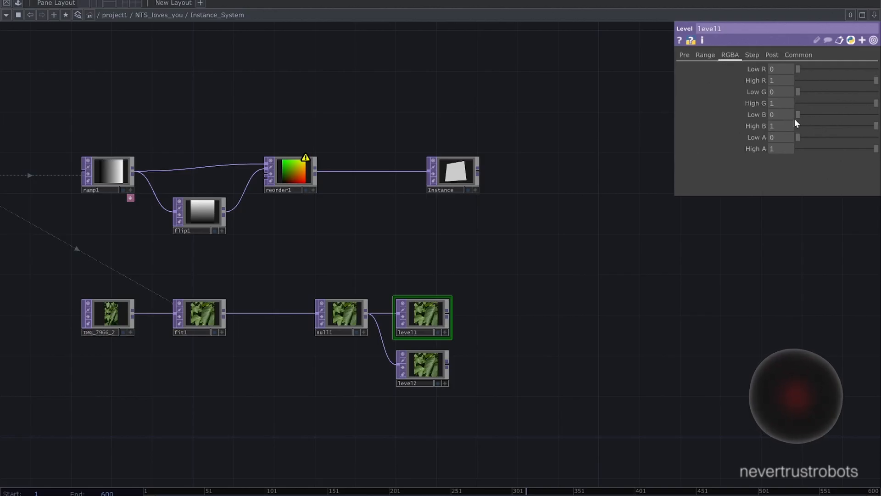
drag(795, 120, 833, 117)
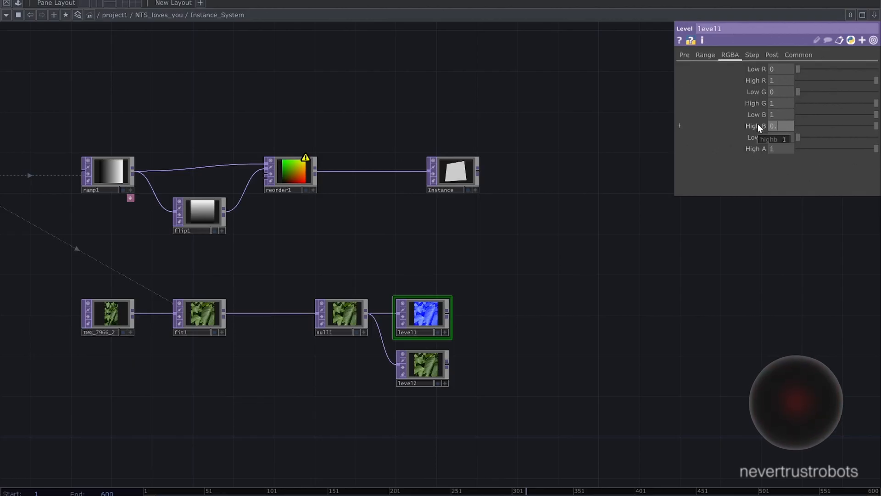
text(0.75)
key(Return)
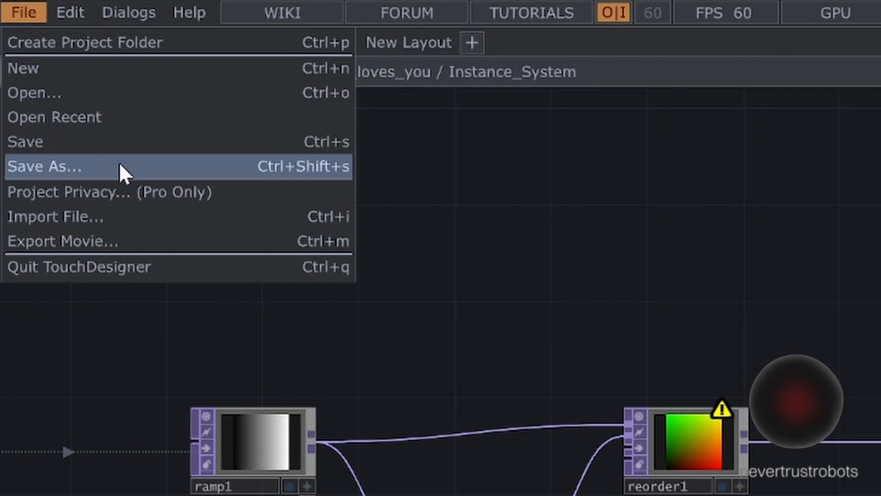
click(120, 165)
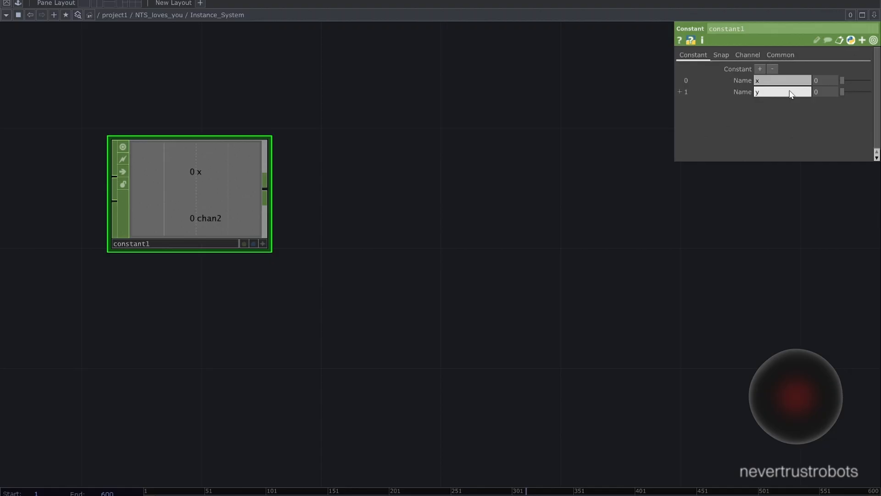
key(Return)
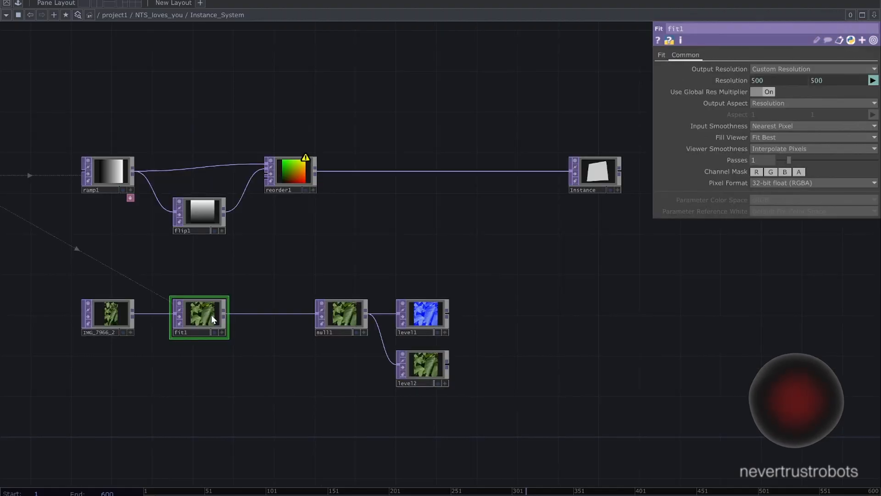
- Compare the resolution, smoothness and pixel format settings of the Ramp TOP and the Fit TOP
click(106, 172)
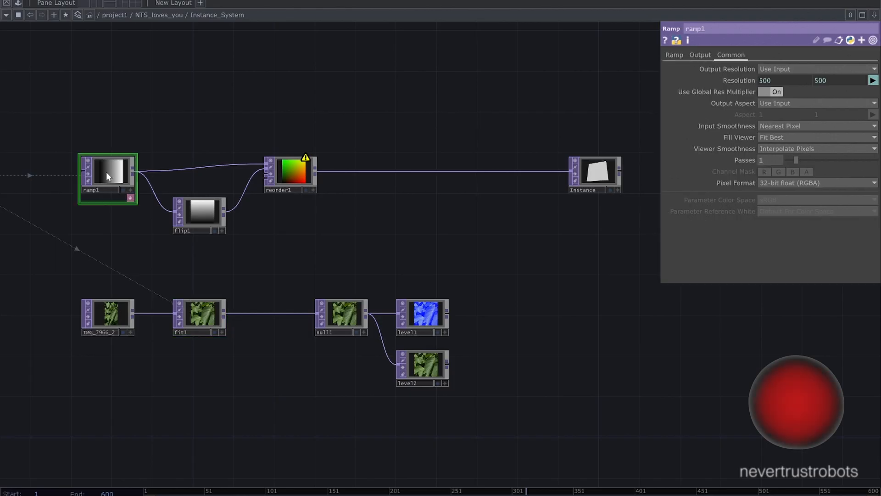
click(193, 312)
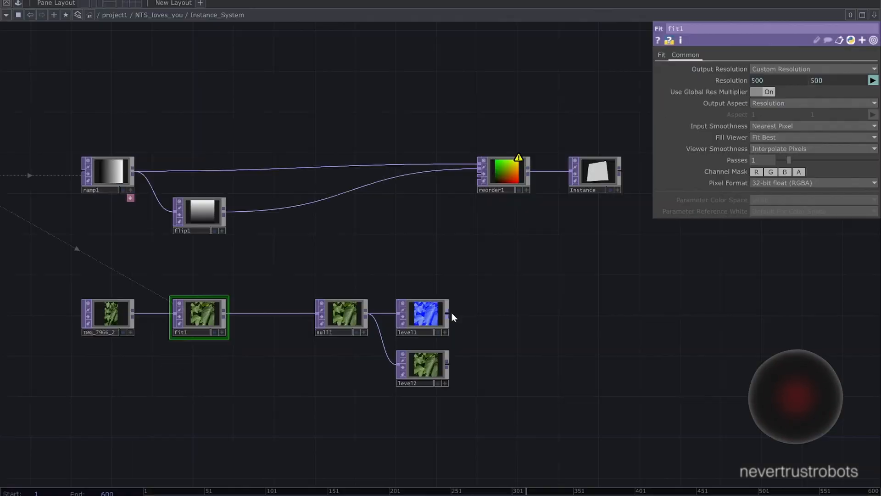
- Connect the output of the first Level TOP to the third input of the Reorder TOP
drag(450, 314, 473, 173)
scroll(508, 213, up, 5)
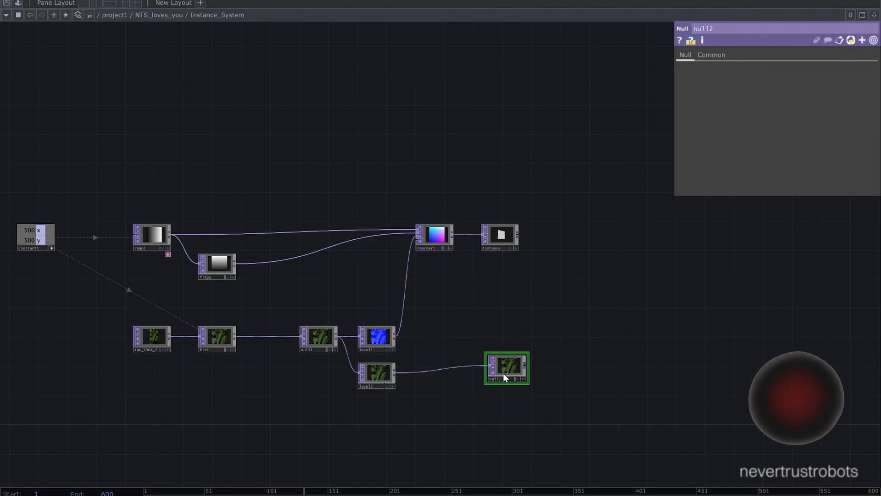
- Place a Null TOP after the second Level TOP and rename it color
mouse_move(505, 373)
mouse_down()
mouse_move(499, 370)
mouse_move(503, 378)
mouse_up()
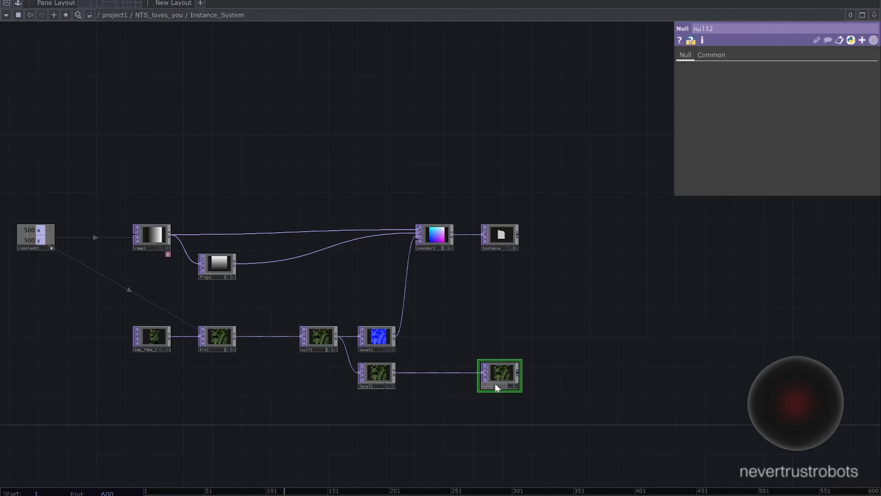
scroll(495, 384, up, 5)
scroll(502, 424, down, 6)
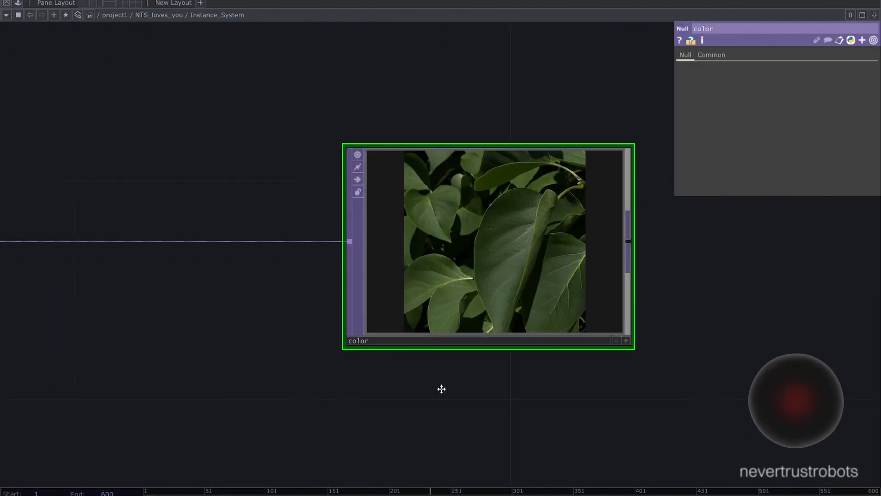
scroll(424, 384, down, 4)
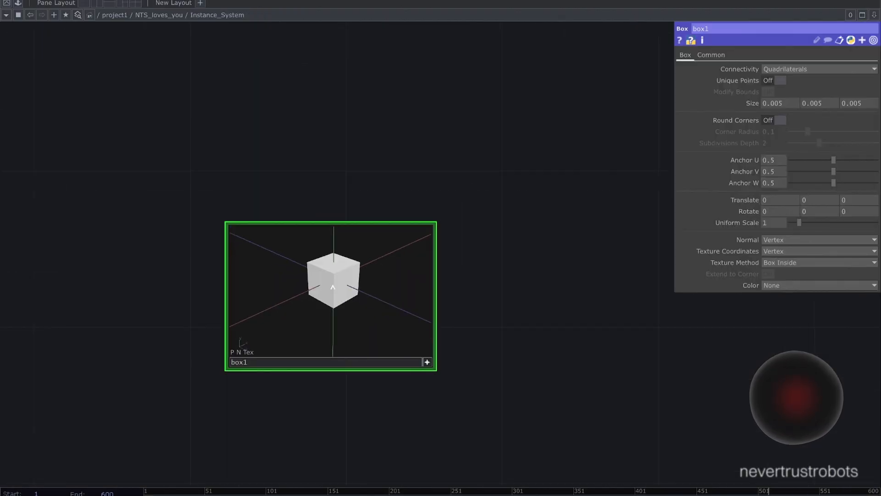
- Add a Geometry COMP from the box's output and set its translate to -5, -0.1, 10
right_click(368, 316)
text(geo)
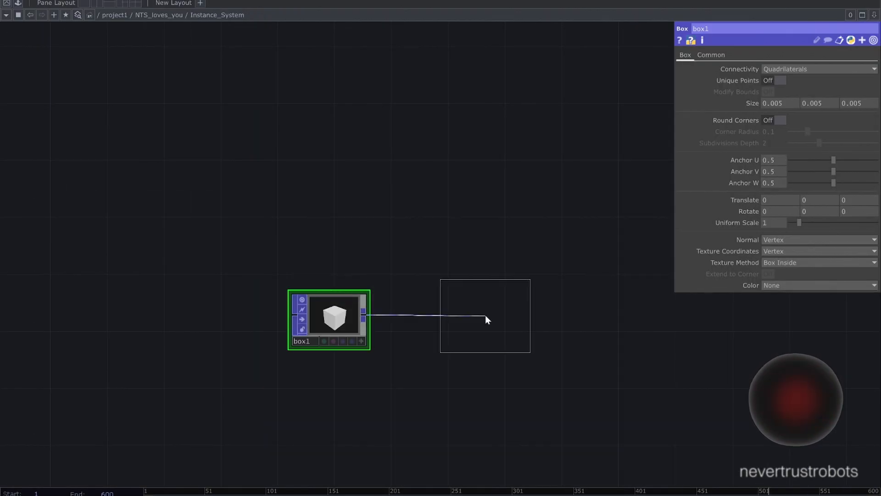
click(486, 315)
text(-5)
click(810, 92)
text(-0.110)
scroll(391, 133, down, 3)
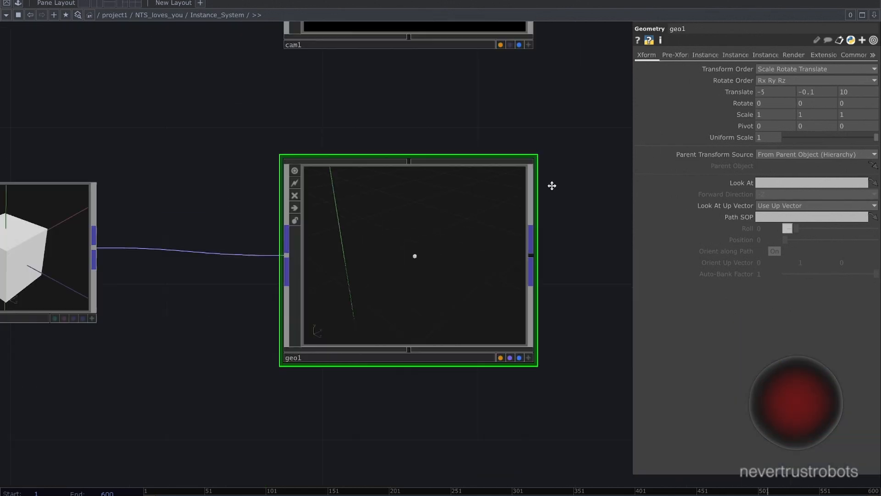
scroll(551, 187, down, 2)
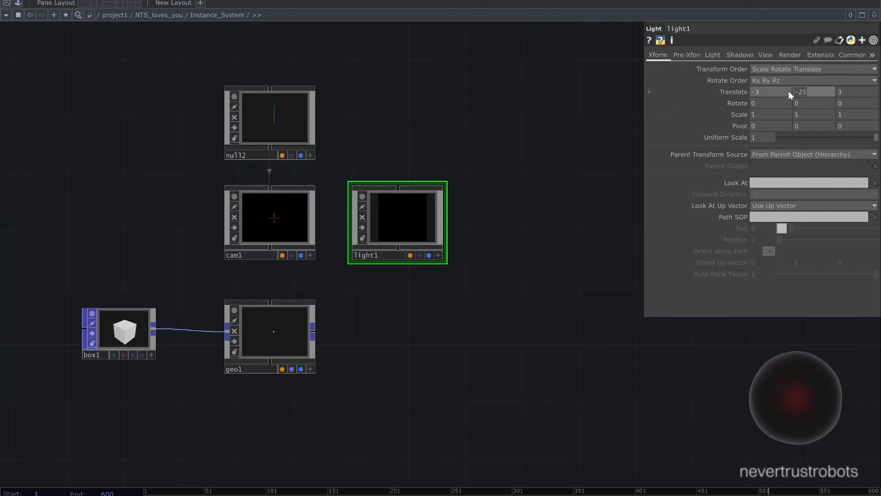
- Open the shadow settings of the Light COMP
click(740, 54)
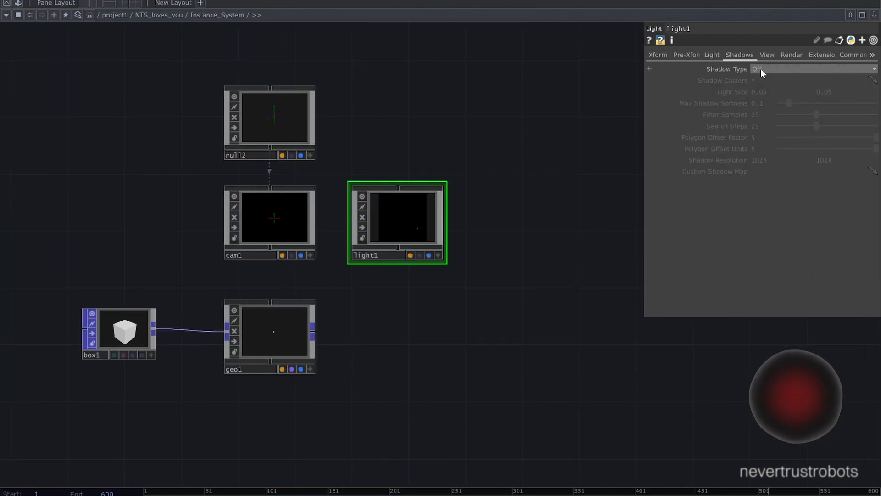
scroll(508, 136, up, 2)
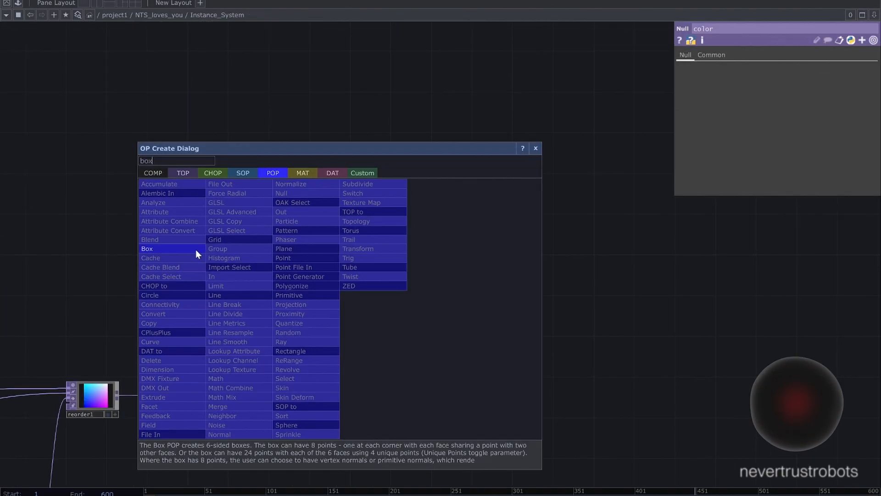
- Add a Box SOP above the Instance null and set its size to 0.005 on all three axes
click(196, 253)
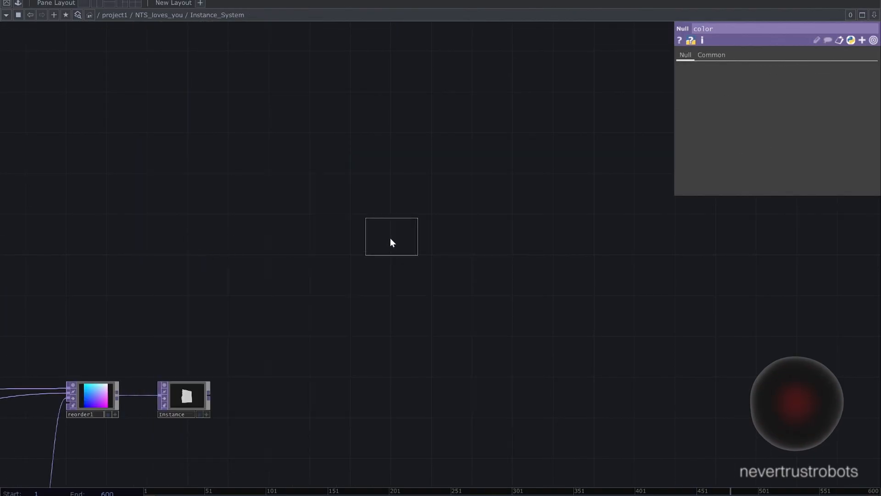
click(389, 247)
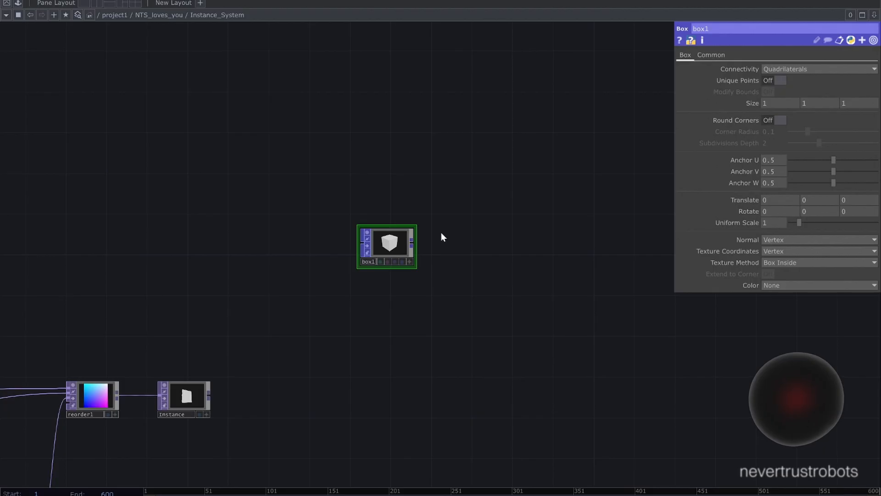
text(0.00)
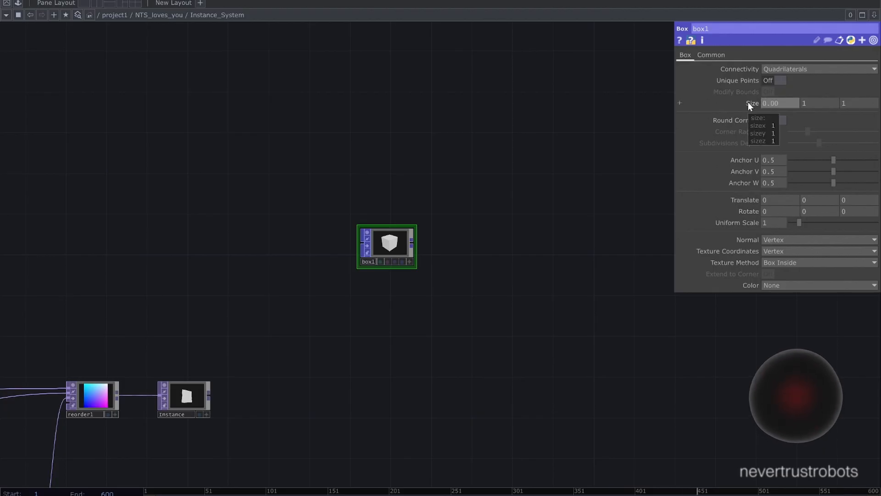
text(5)
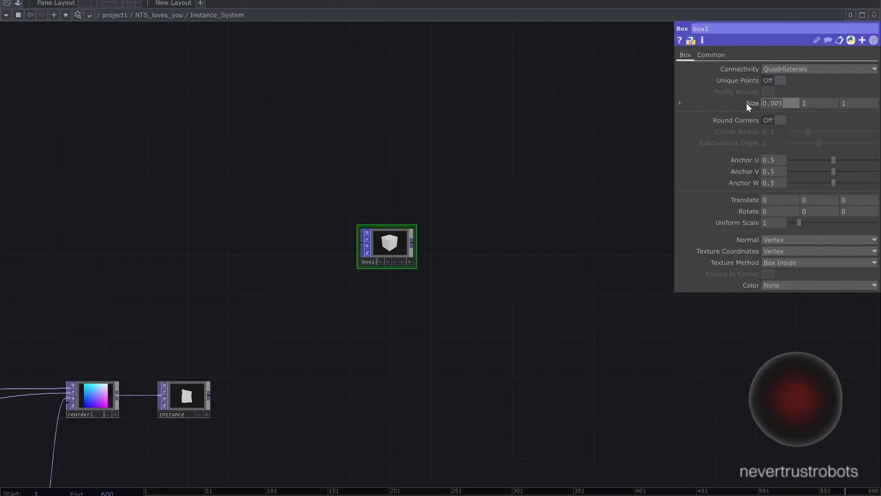
text(0.005)
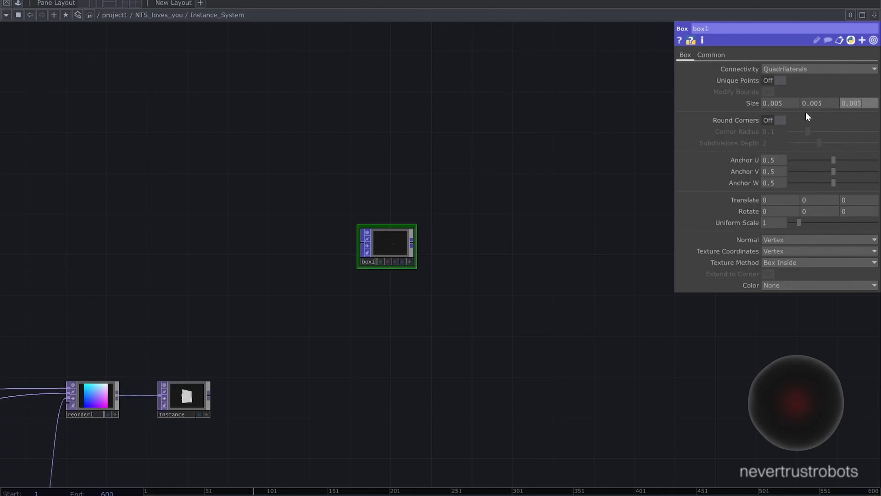
- Activate the Box SOP's viewer to inspect the tiny box
scroll(430, 214, up, 4)
drag(429, 215, 459, 191)
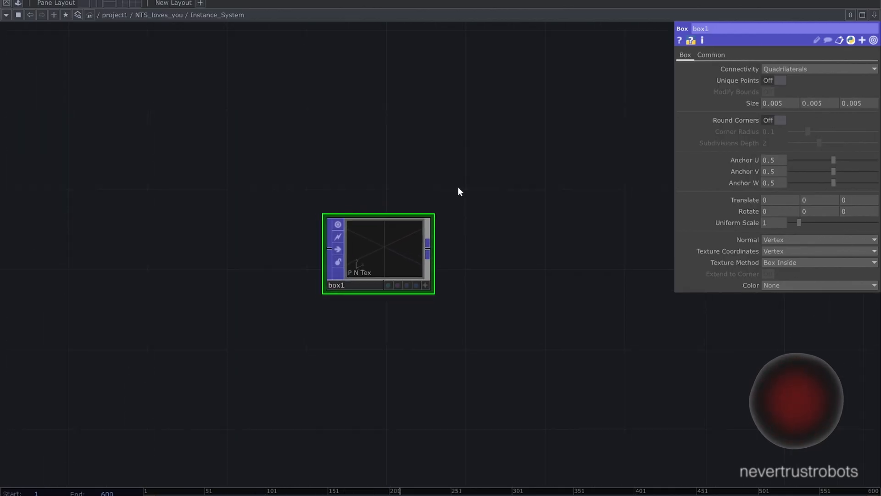
scroll(441, 199, up, 3)
click(427, 362)
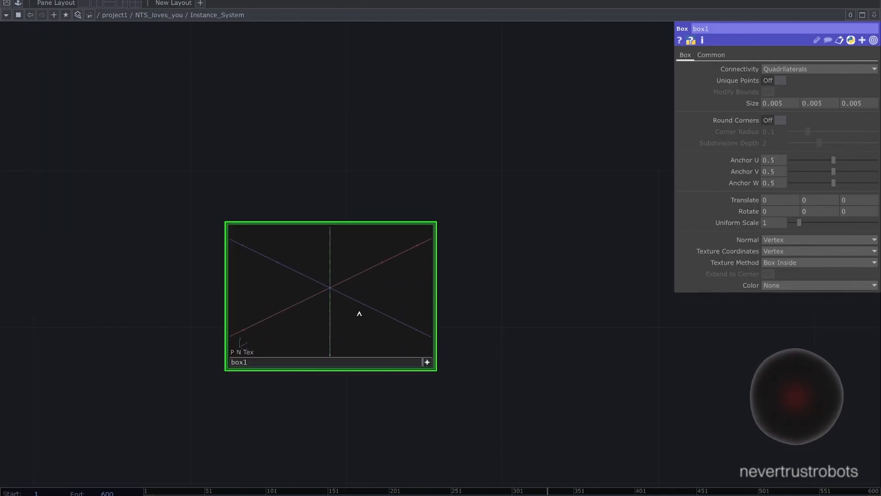
- Examine the tiny cube up close in the Box SOP's viewer
scroll(323, 290, up, 10)
scroll(338, 293, up, 10)
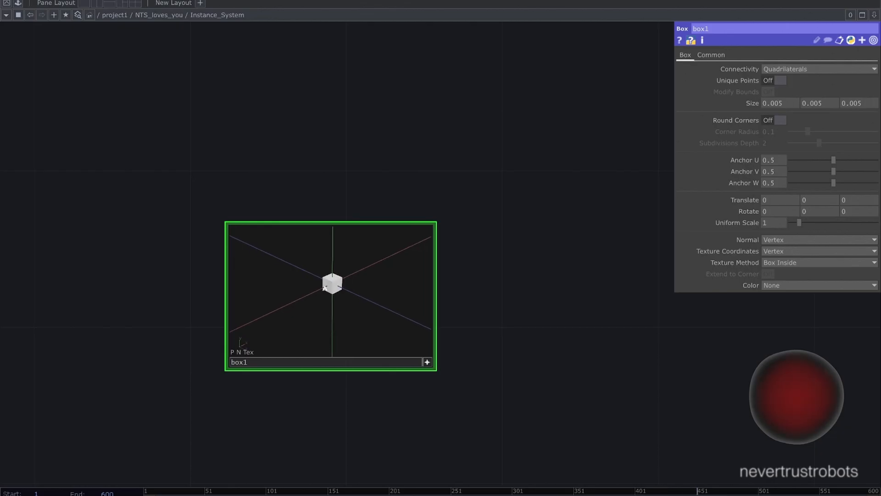
scroll(334, 288, down, 4)
scroll(333, 287, up, 2)
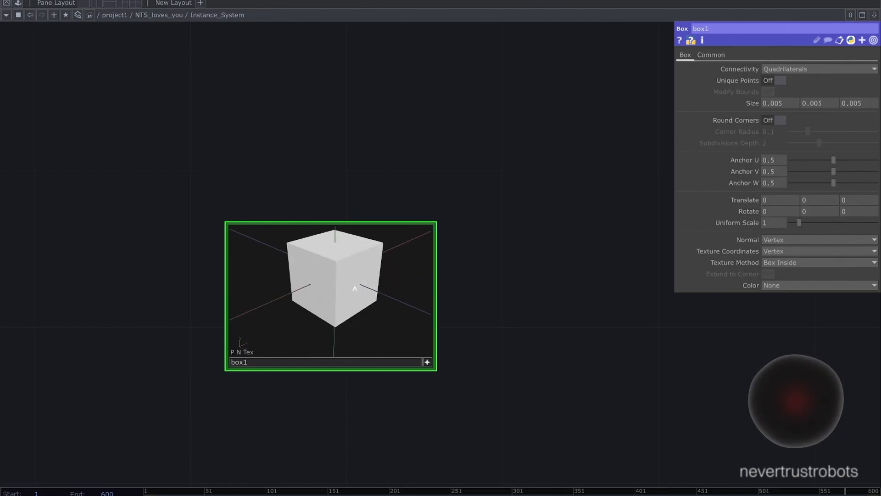
scroll(330, 291, up, 5)
scroll(329, 291, down, 5)
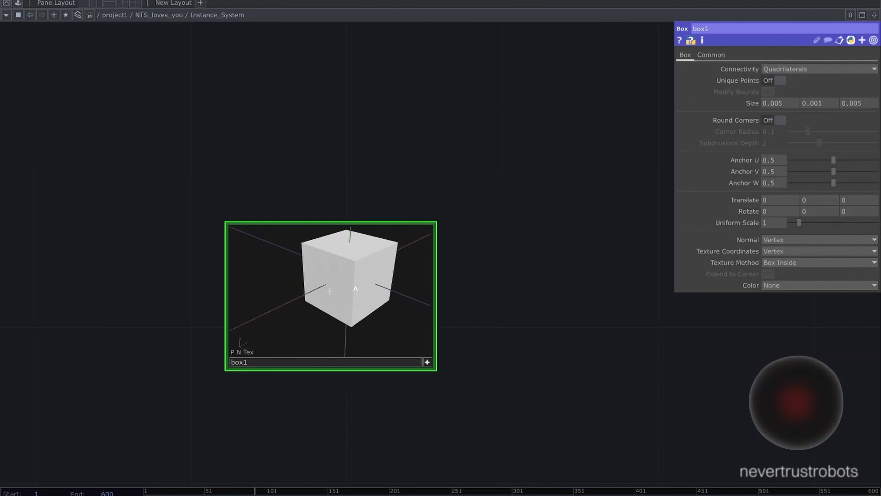
right_drag(355, 288, 356, 291)
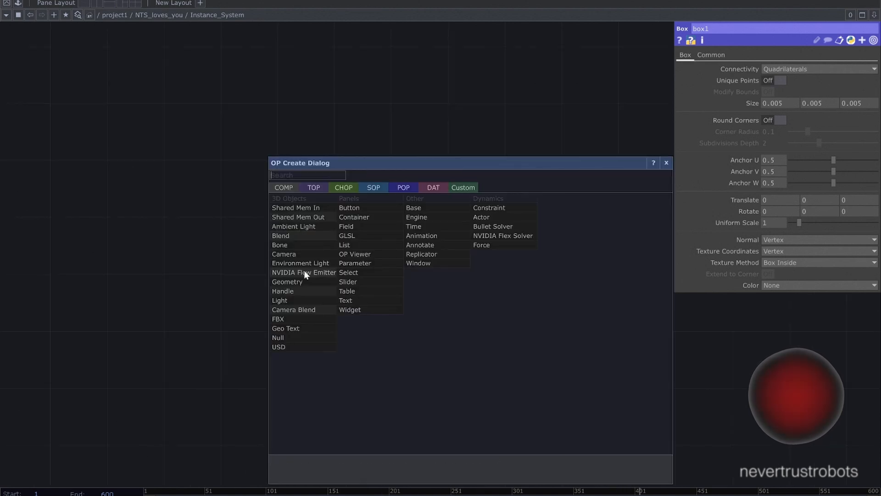
- Add a Geometry COMP fed by the Box SOP's output and place it beside the box
click(298, 281)
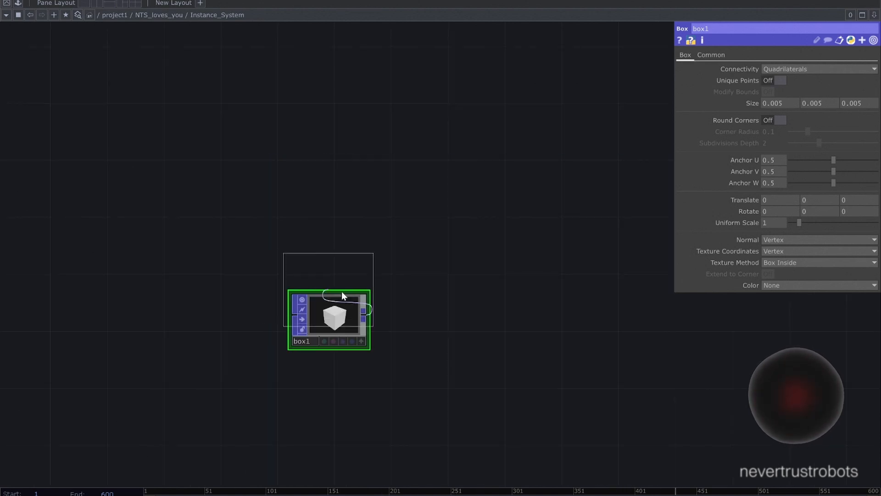
click(486, 315)
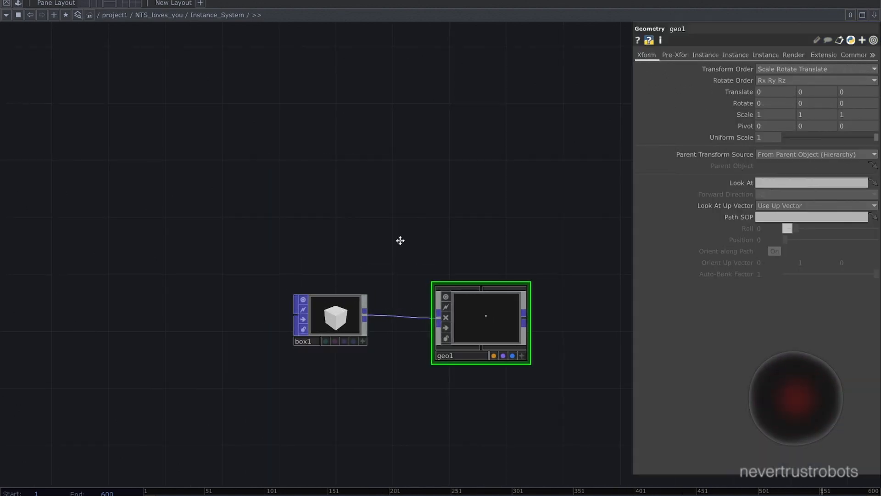
drag(400, 240, 274, 236)
- Set the Geometry COMP's translate to -5, -0.1, 10
drag(363, 231, 336, 228)
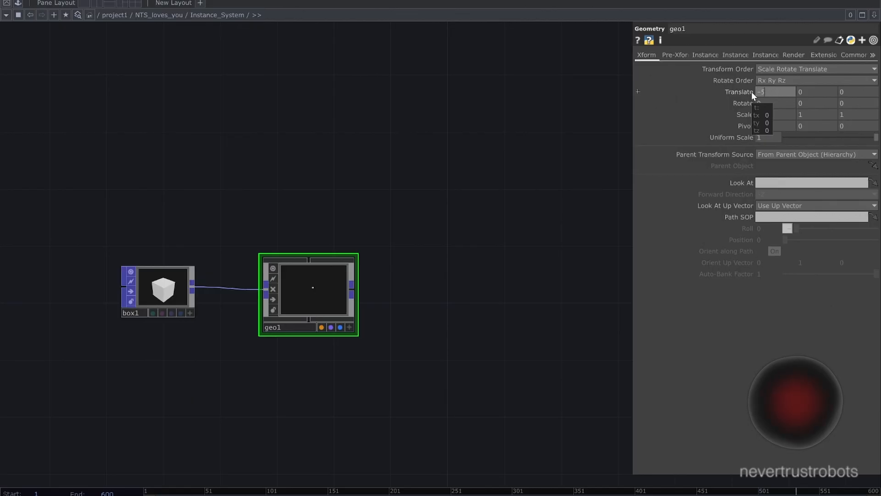
click(808, 90)
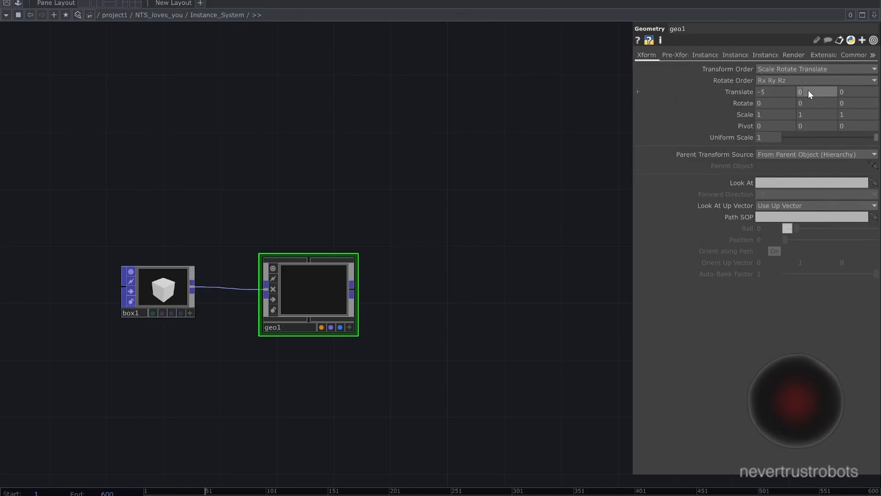
key(BackSpace)
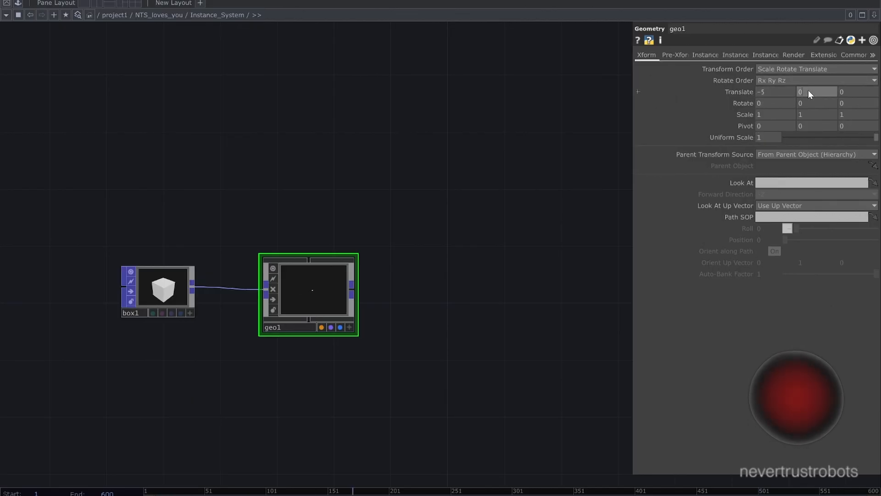
text(-0)
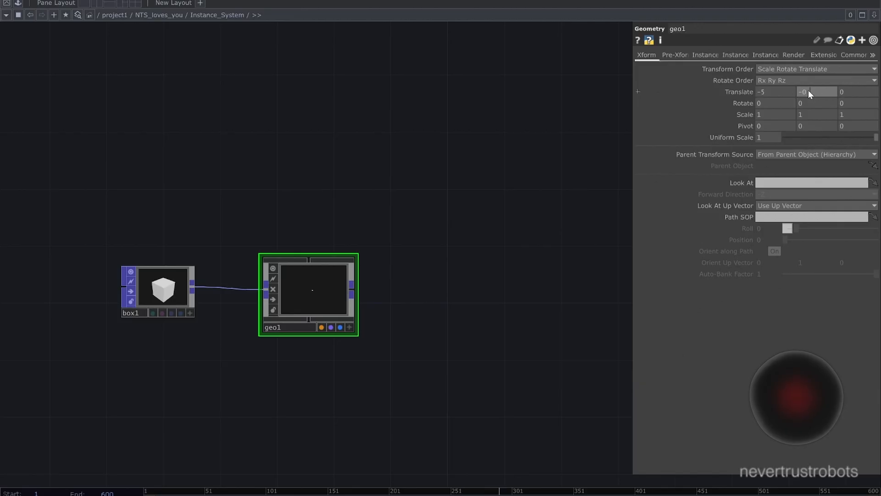
text(.1)
click(854, 93)
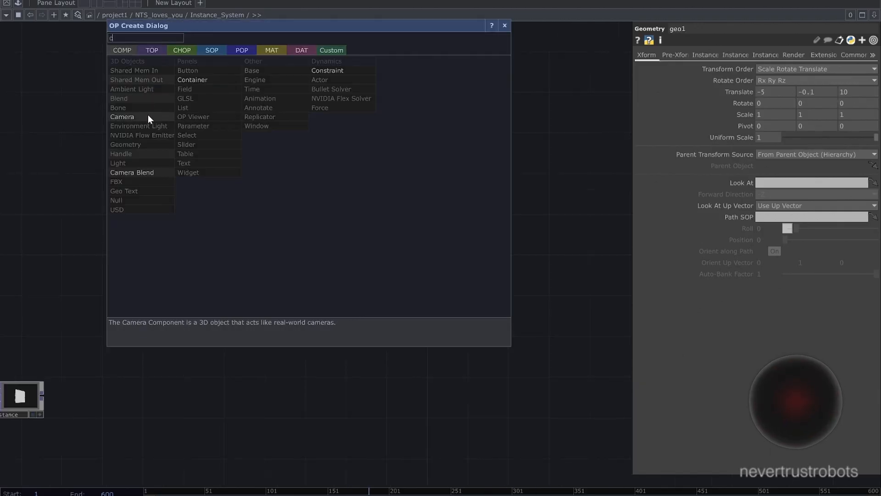
- Add a Camera COMP above the Geometry COMP and set its translate to 0, 4, 10
click(148, 117)
click(328, 171)
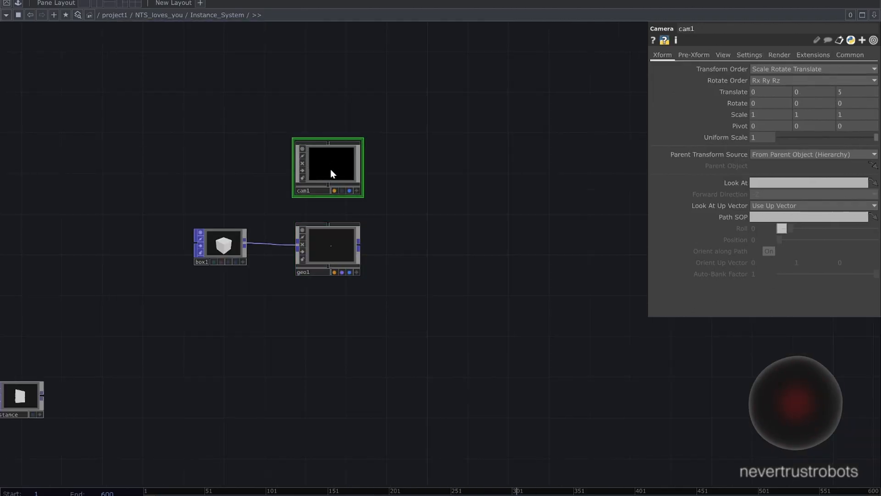
scroll(333, 166, up, 5)
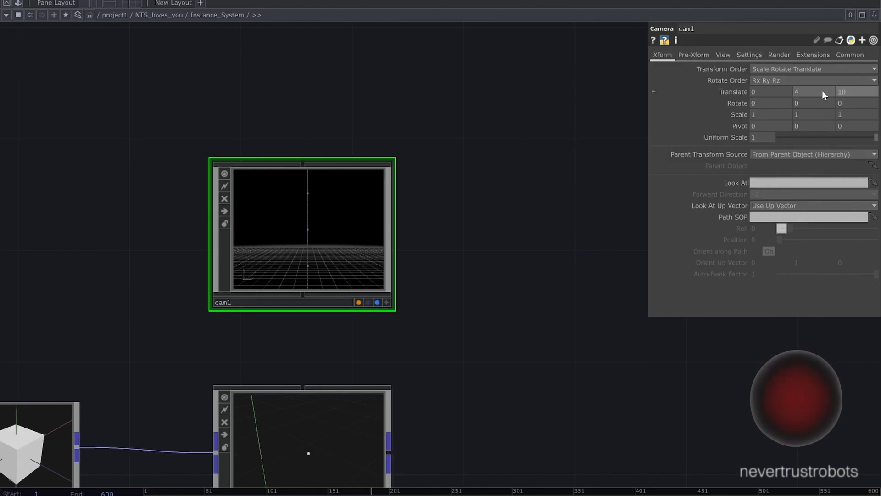
drag(635, 144, 681, 84)
- Switch the camera's projection to Orthographic and set its ortho width to 1.11
click(722, 55)
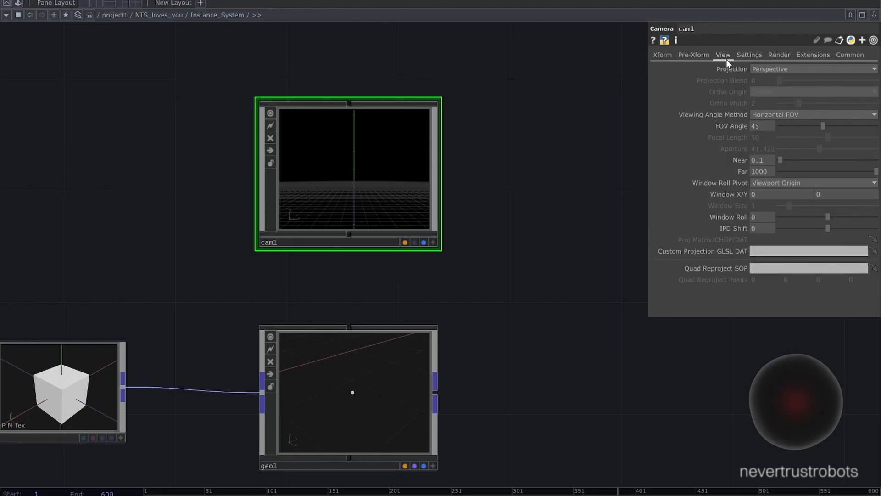
click(770, 68)
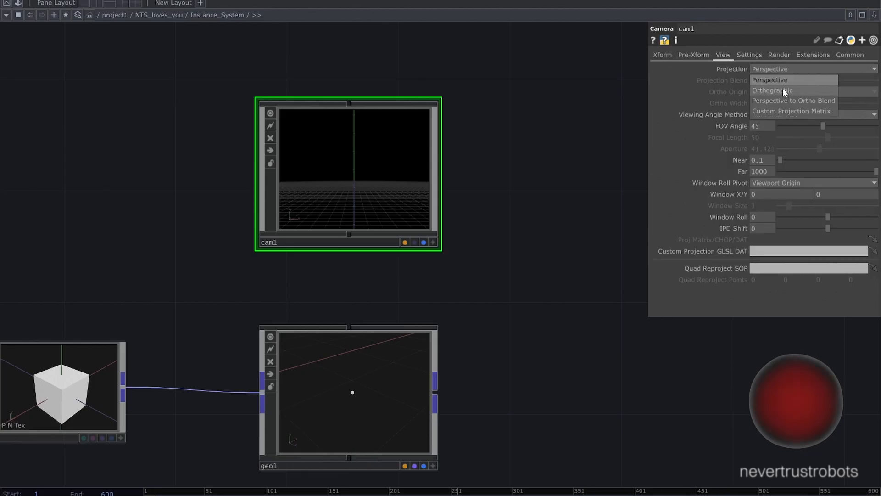
click(783, 88)
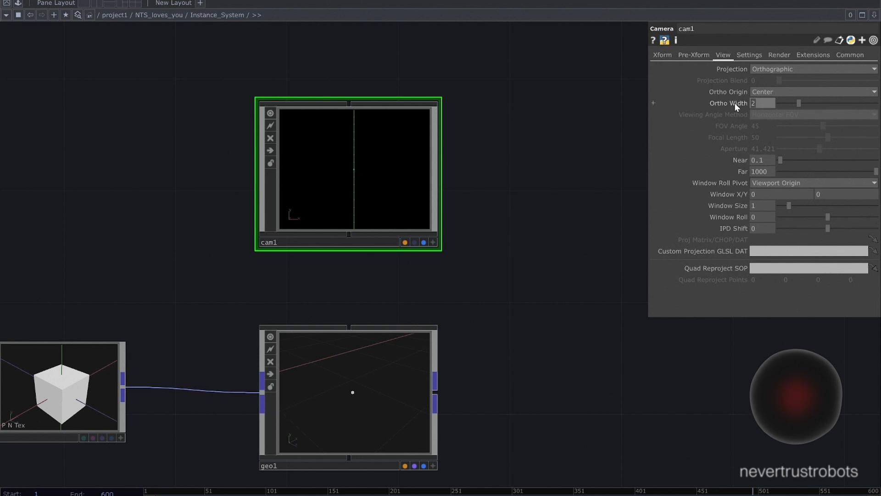
text(1.11)
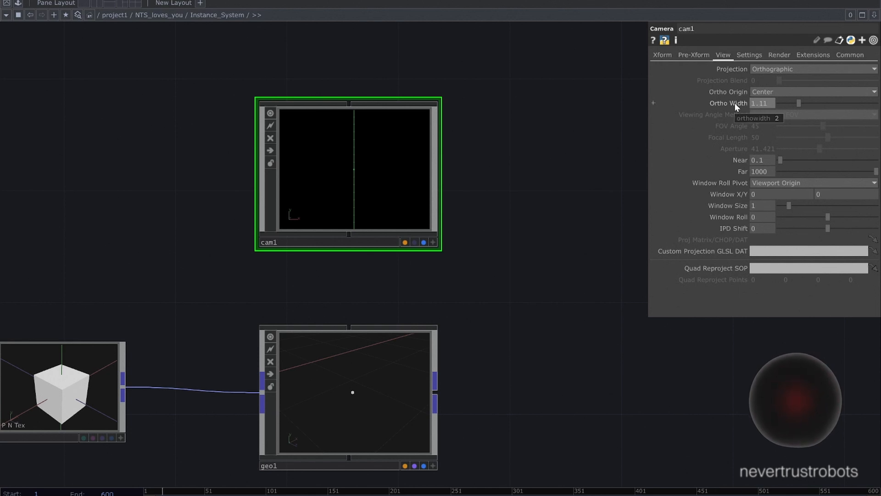
key(Return)
- Add a Null COMP above the camera and assign it as the camera's Look At target
key(h)
key(Tab)
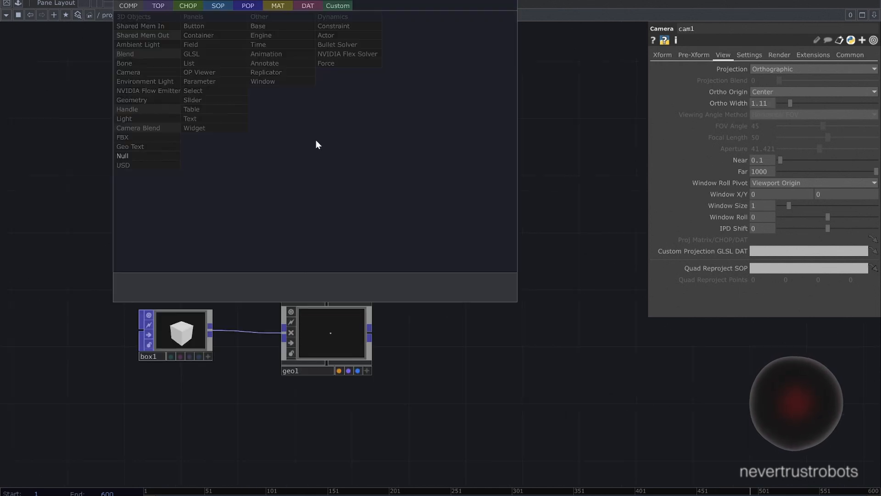
click(177, 151)
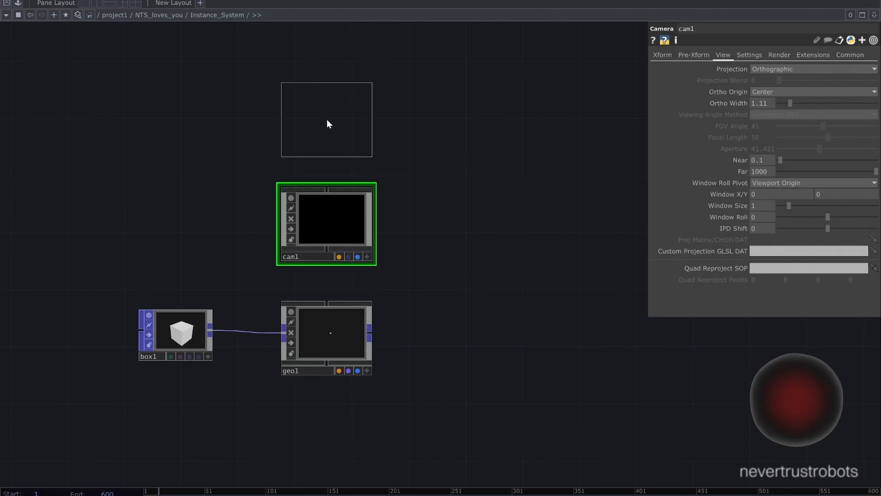
click(326, 118)
drag(326, 117, 329, 213)
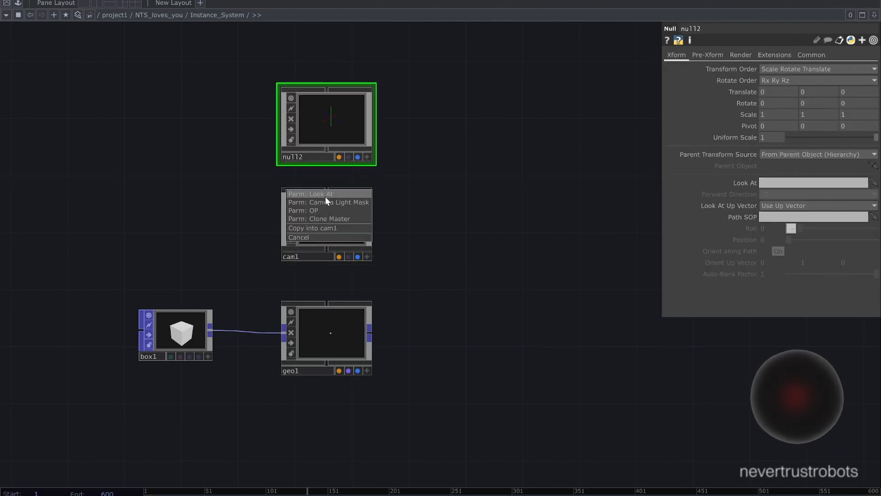
click(325, 196)
- Add a Light COMP beside the camera
drag(445, 156, 388, 155)
key(Tab)
click(236, 143)
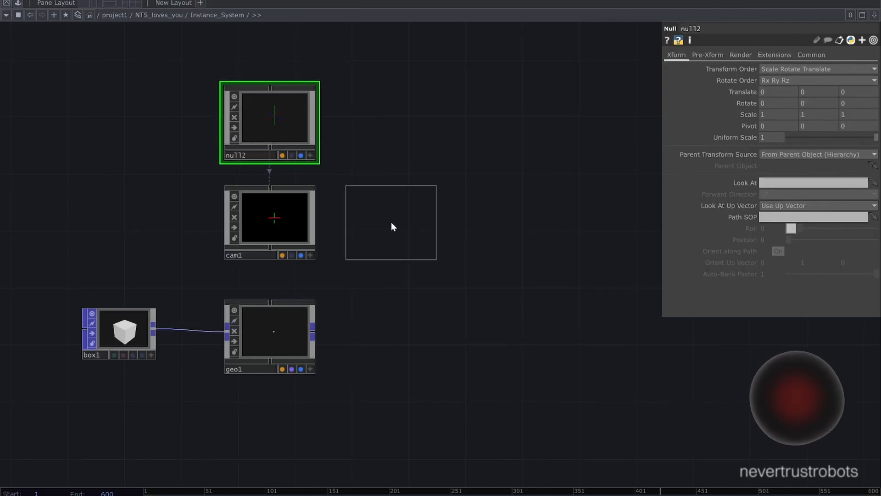
click(393, 223)
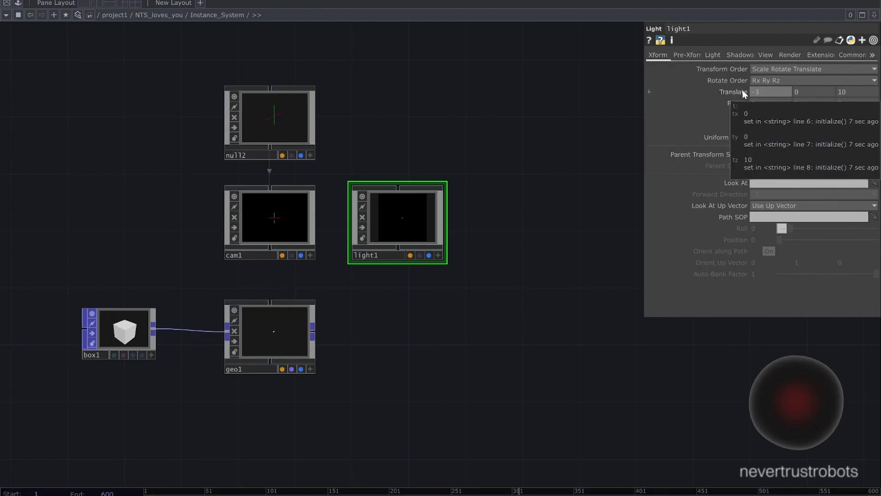
- Set the light's translate to -3, 4, 3 and rotate to -35, -25, 0, and open its shadow settings
drag(790, 93, 746, 104)
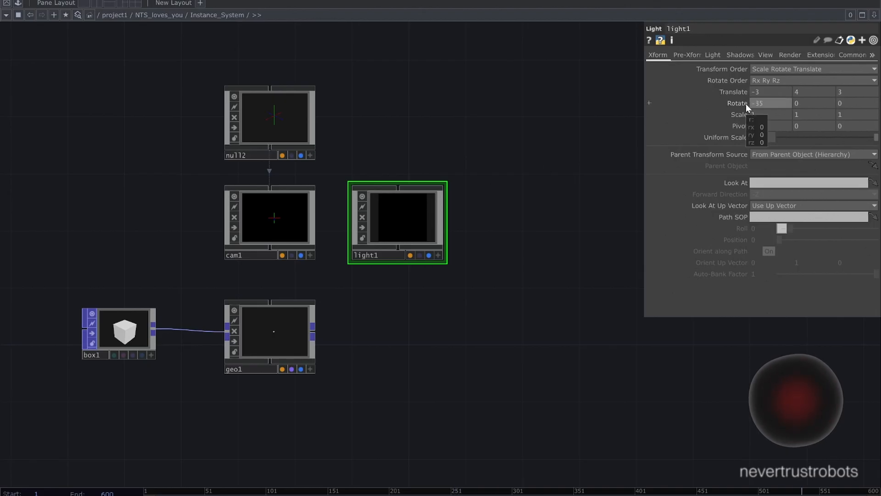
drag(805, 103, 783, 105)
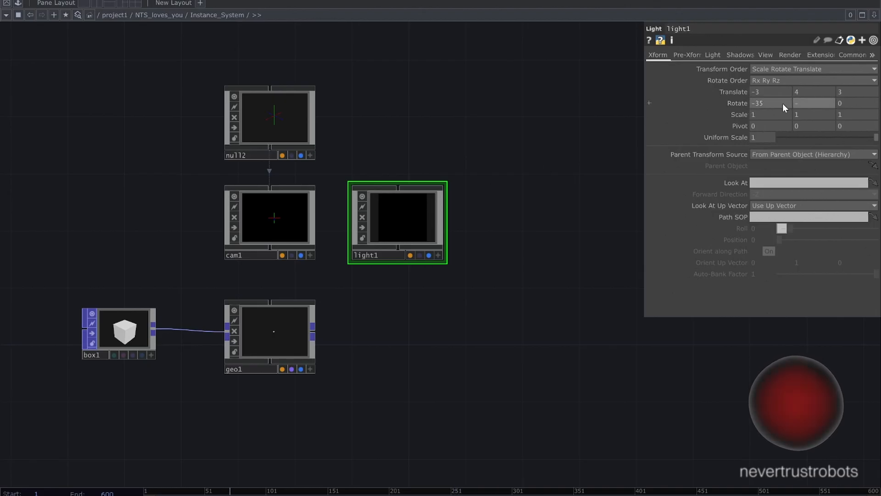
text(-25)
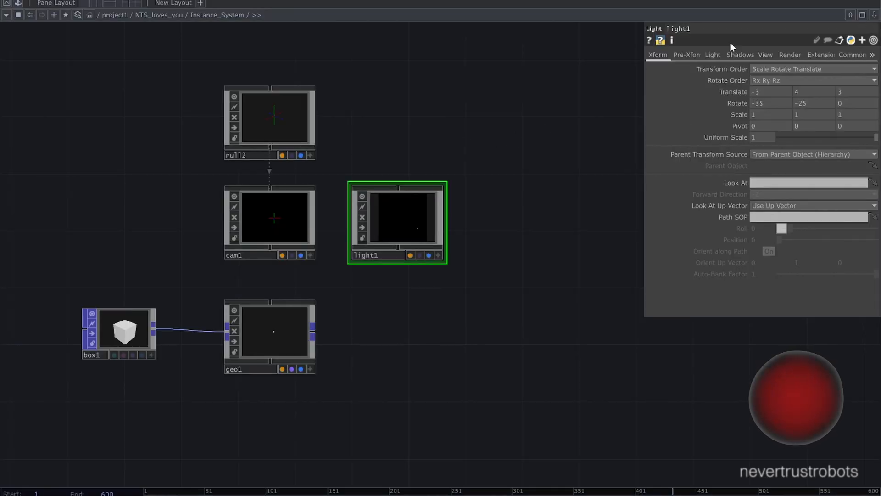
click(686, 47)
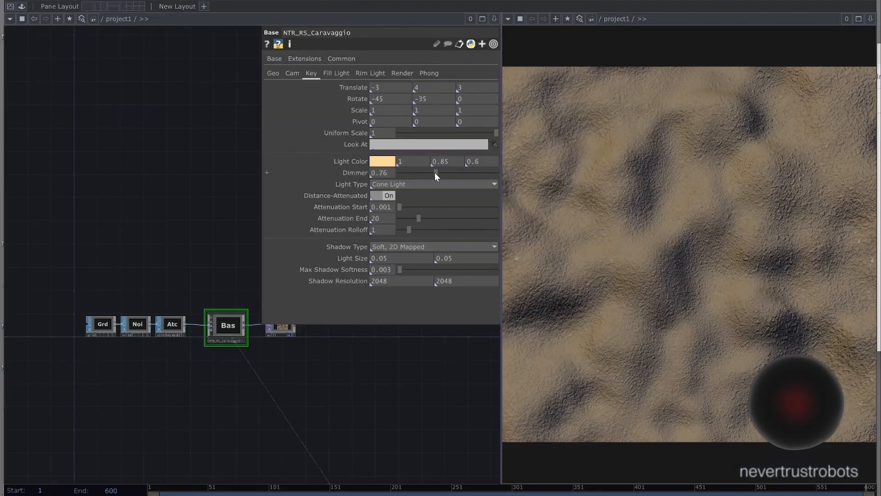
- In the NTR_RS_Caravaggio component, set the key light dimmer to 1.19, Phong shadow strength to 0.473, and enable Mult Alpha by Light Luminance
mouse_move(435, 173)
mouse_down()
mouse_move(411, 172)
mouse_move(467, 172)
mouse_move(455, 173)
mouse_up()
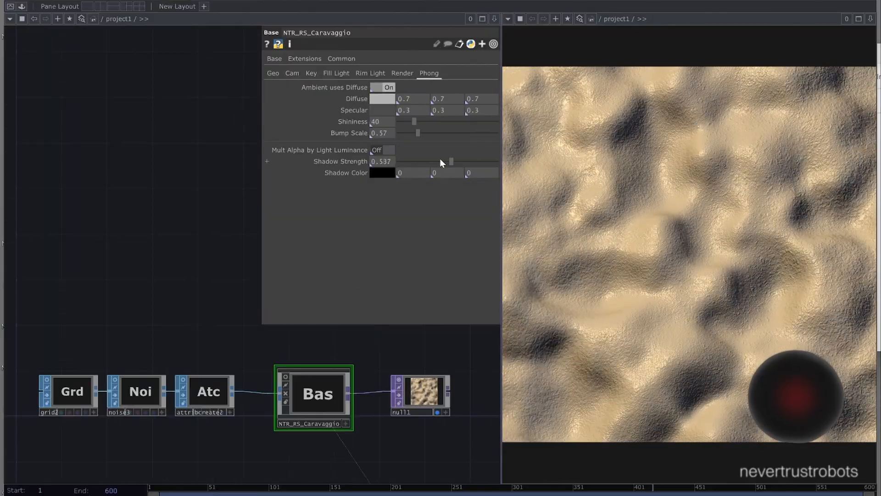
drag(440, 159, 434, 158)
click(382, 150)
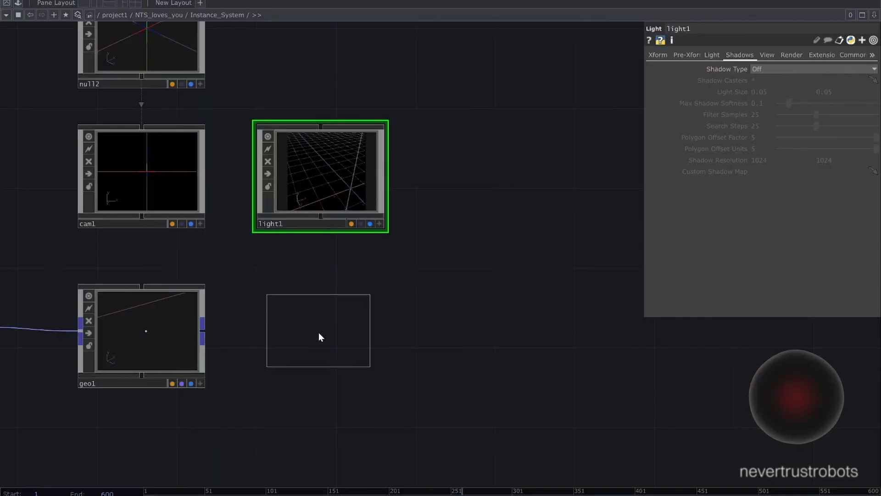
- Add a Render TOP below the light and set its anti-aliasing to 8x (Medium)
click(320, 331)
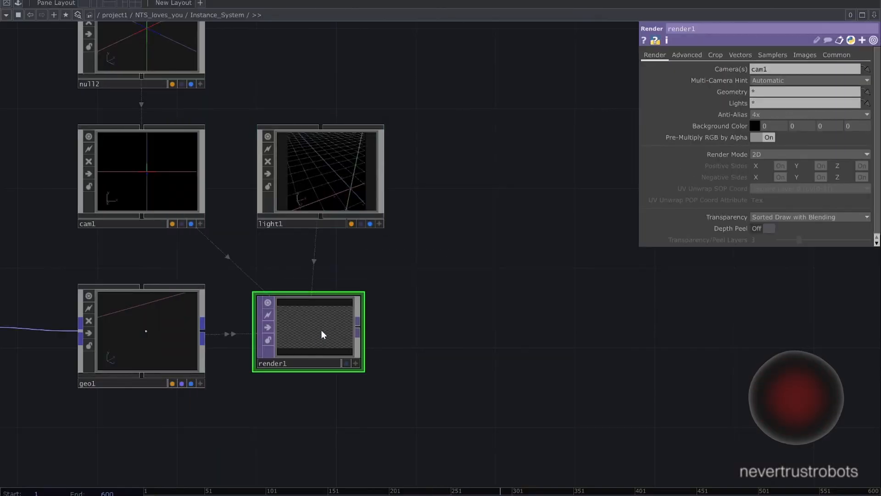
scroll(376, 259, down, 5)
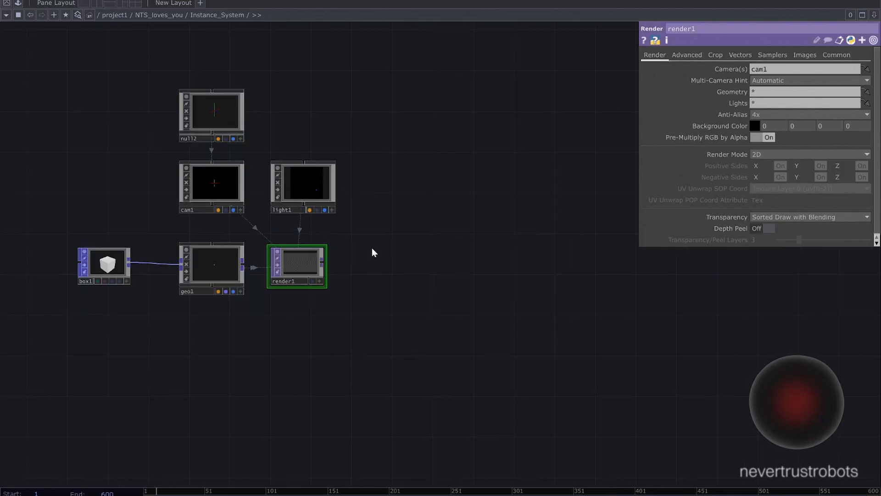
click(767, 114)
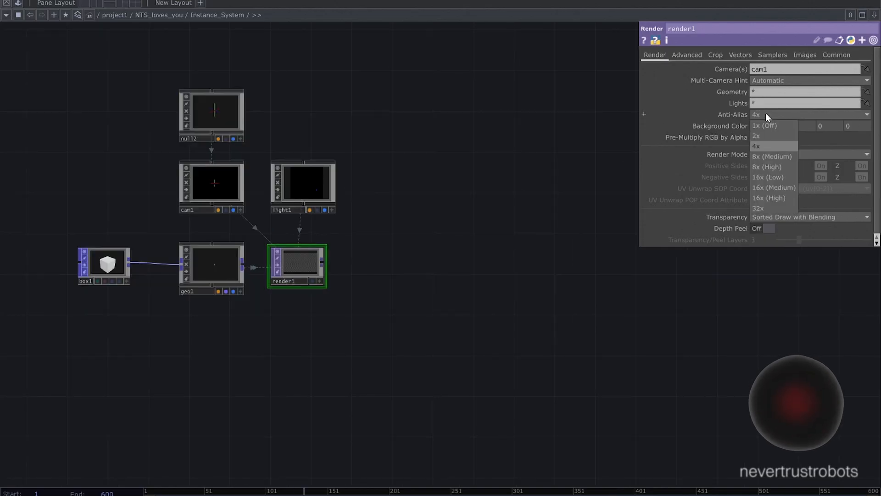
click(774, 157)
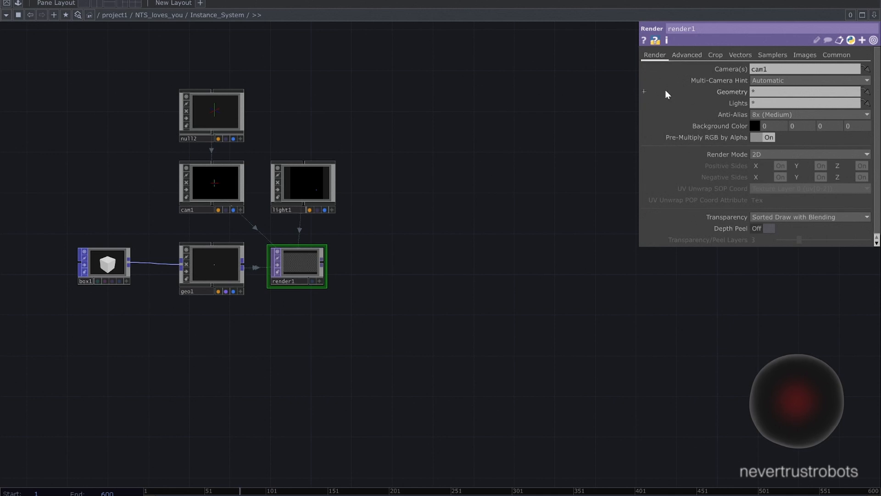
- Set the Render TOP to cull back faces and its resolution to 1280 by 1280
click(686, 54)
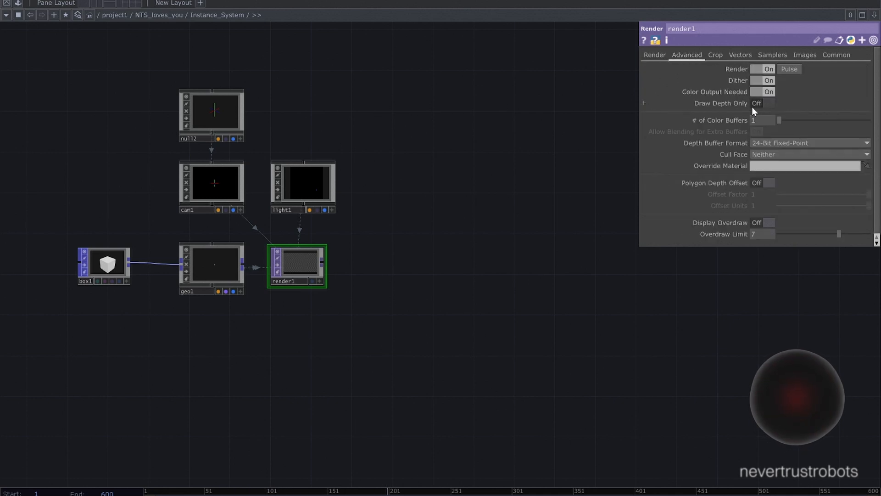
click(778, 154)
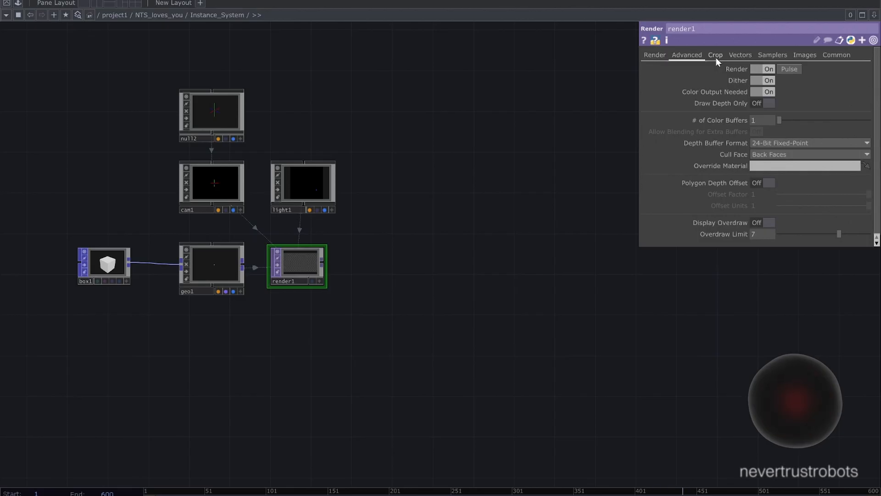
click(834, 55)
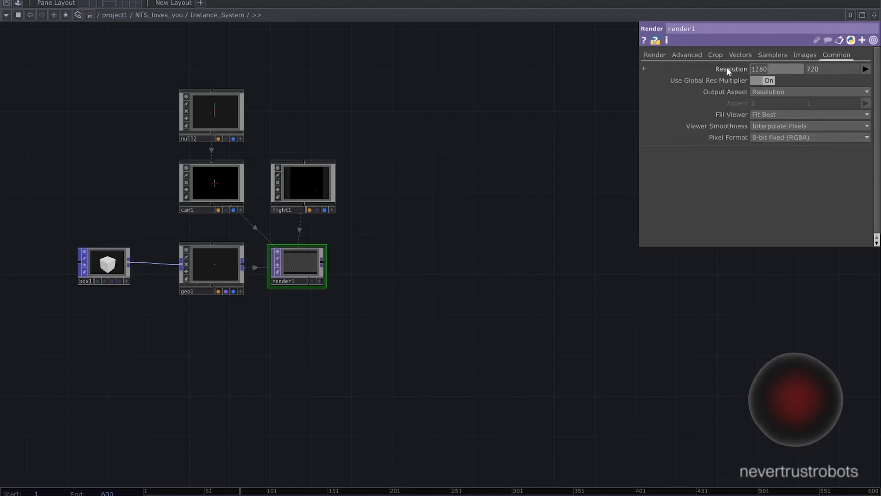
drag(845, 69, 790, 70)
text(1280)
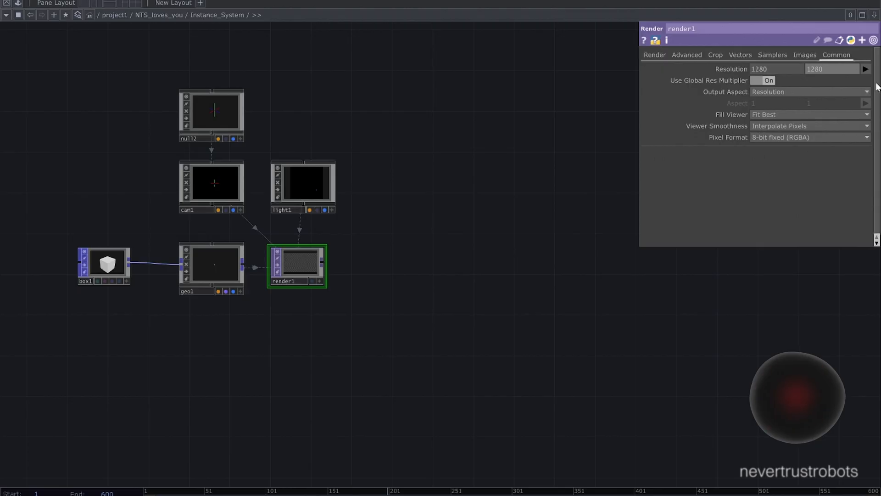
- Set the Render TOP's pixel format to 16-bit float (RGBA)
key(Return)
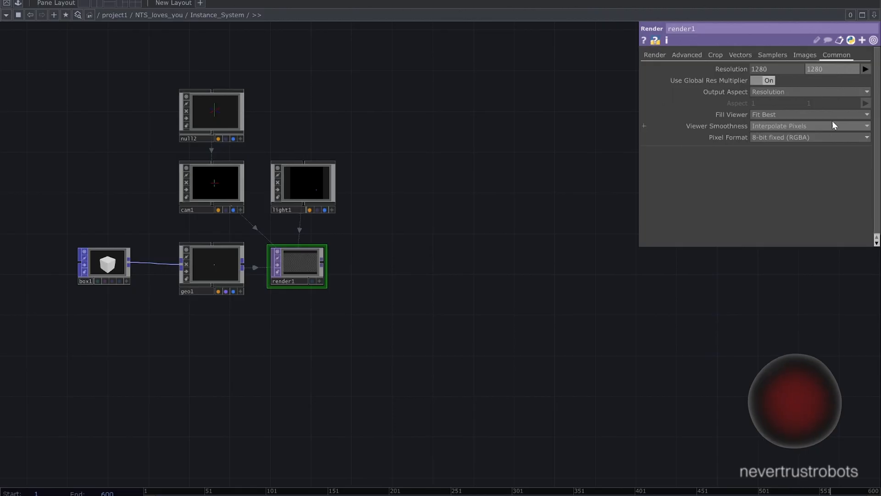
click(835, 137)
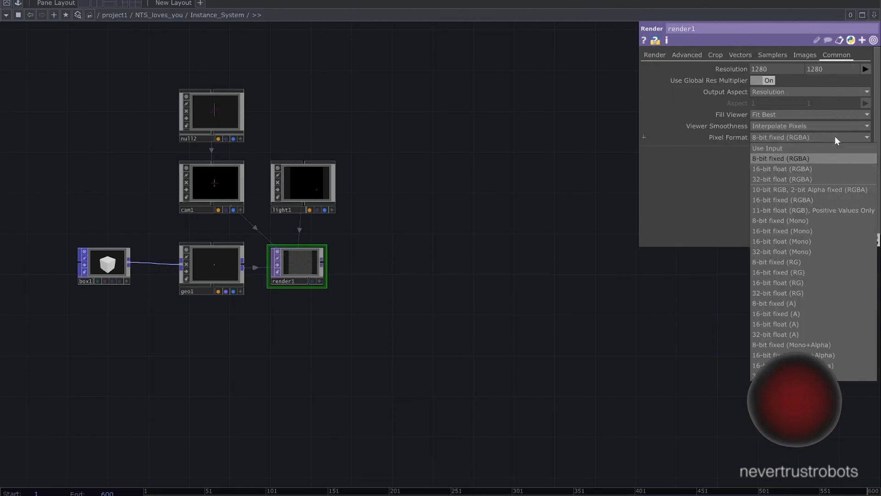
click(813, 169)
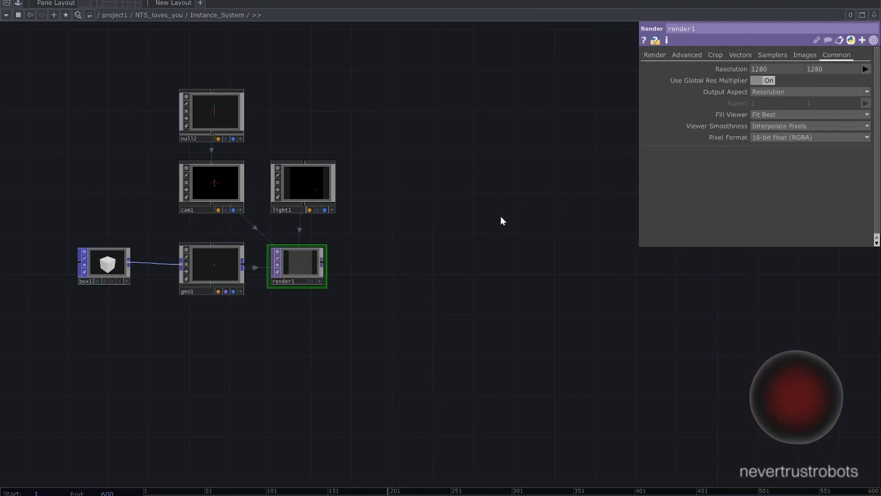
- Add a Phong material below the geometry component
drag(426, 249, 492, 192)
scroll(443, 252, up, 7)
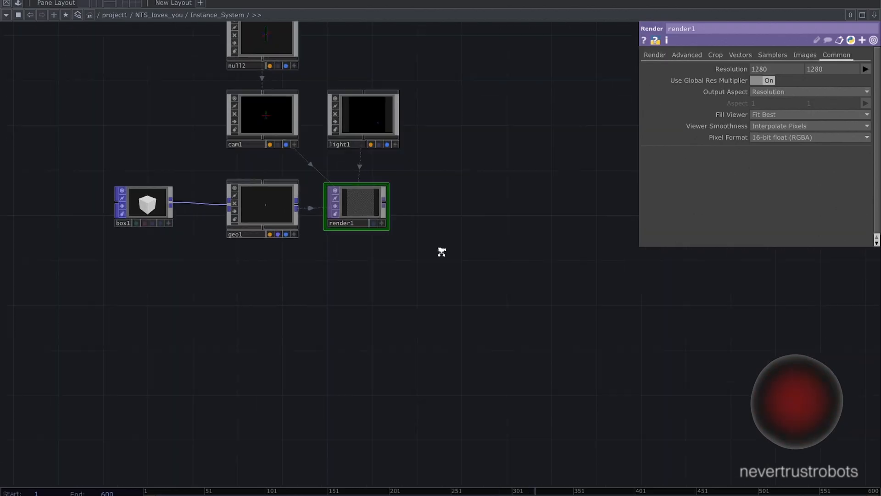
drag(484, 246, 573, 238)
drag(428, 289, 442, 277)
key(Tab)
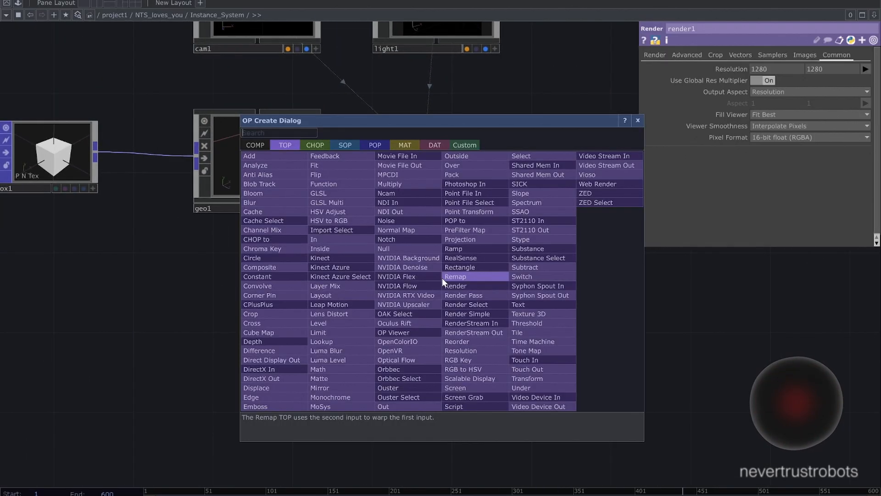
text(m)
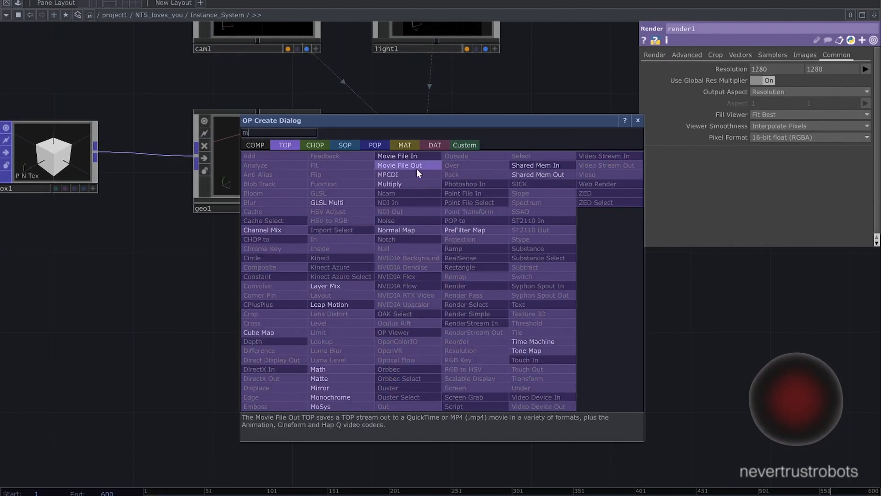
click(404, 146)
click(278, 239)
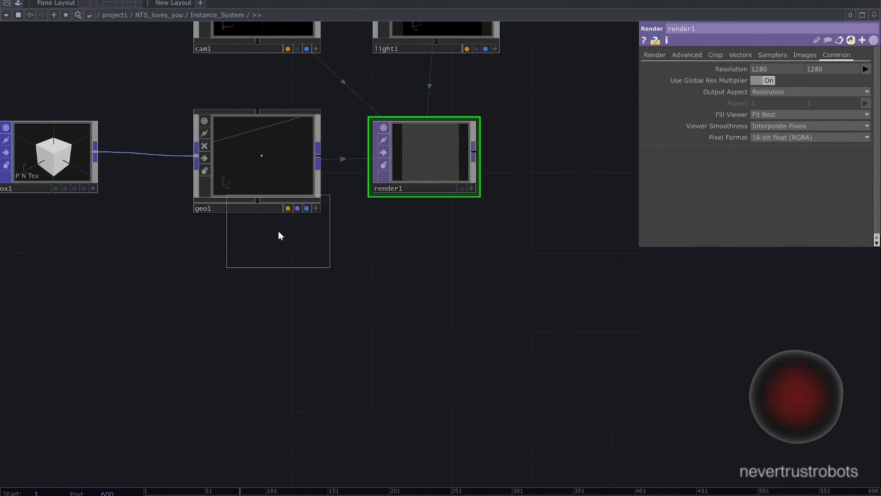
click(251, 296)
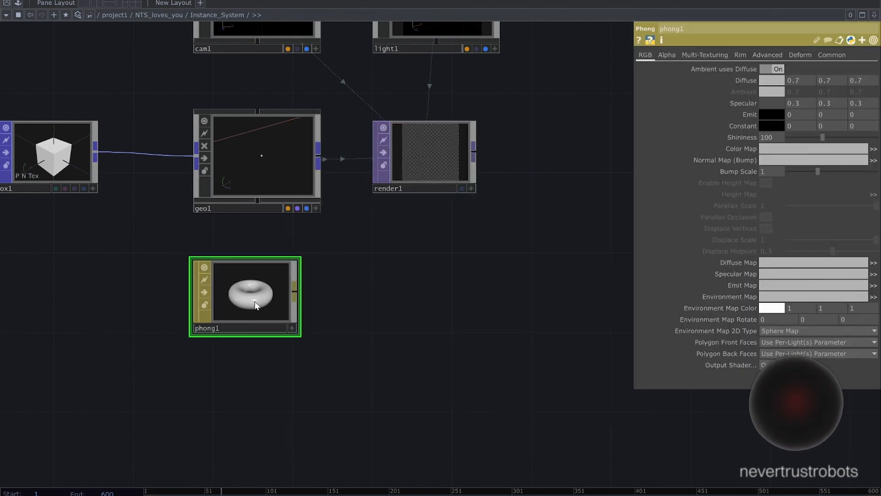
- Assign the Phong material to geo1 as its Material parameter
drag(255, 291, 259, 172)
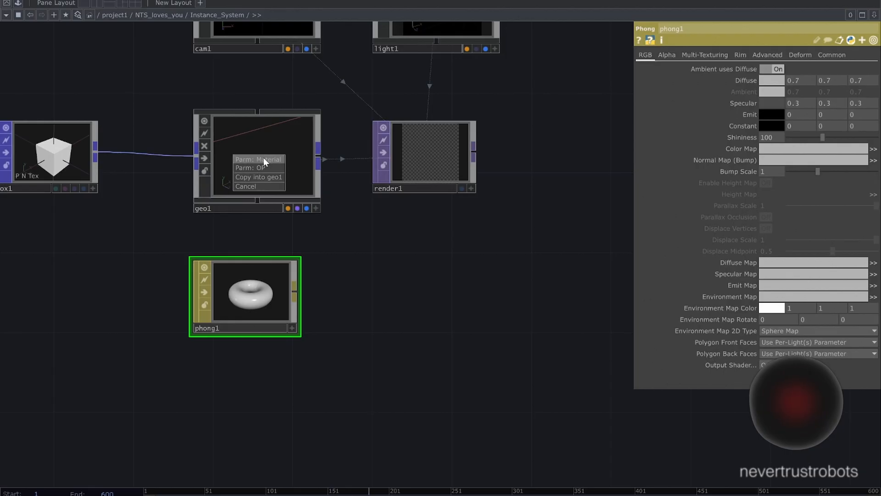
click(264, 159)
key(h)
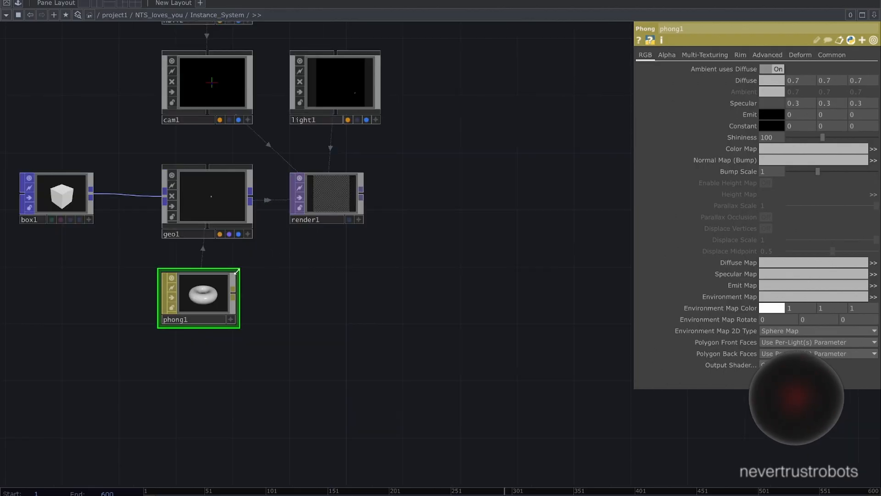
- Turn off Ambient uses Diffuse on the Phong material and set its diffuse colour to 0.8, 0.8, 0.8
click(764, 69)
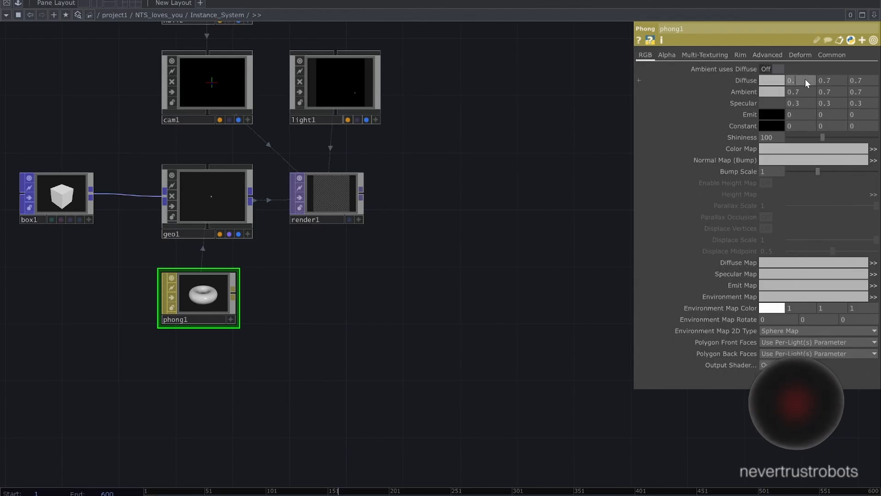
text(8)
click(831, 80)
key(BackSpace)
text(8)
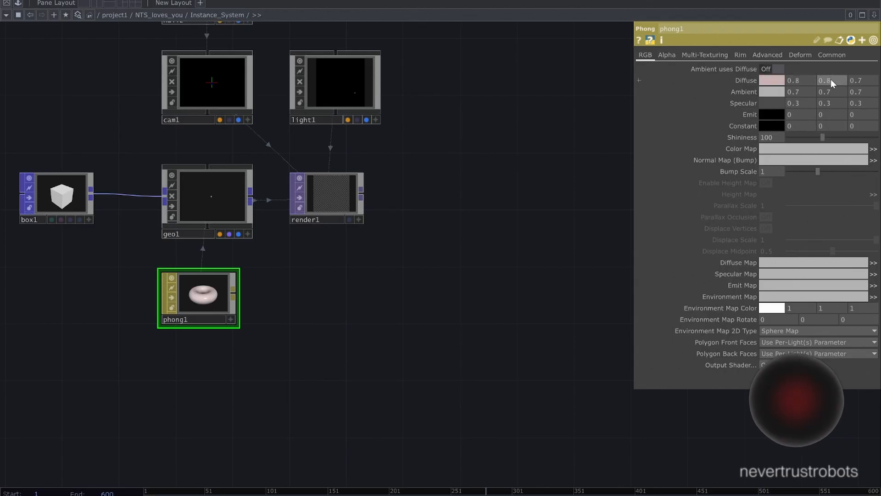
click(866, 82)
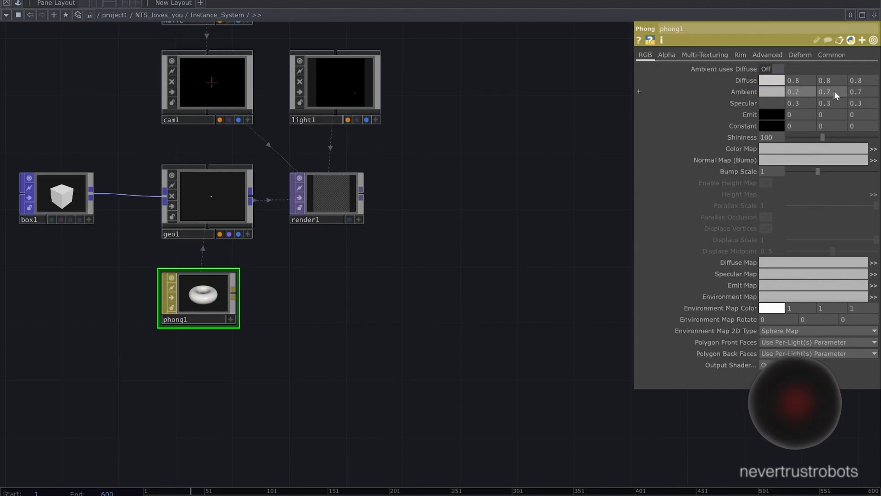
- Set the Phong material's ambient colour to 0.2 in all three channels
key(BackSpace)
text(2)
click(865, 91)
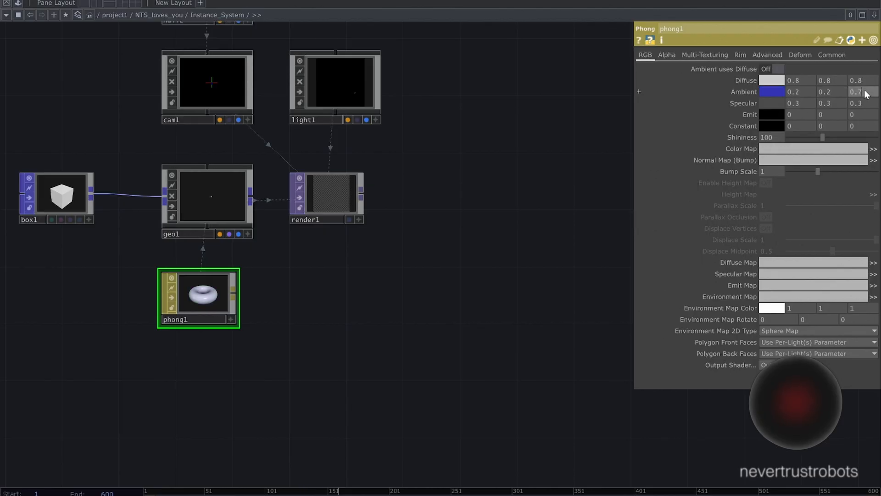
key(BackSpace)
text(2)
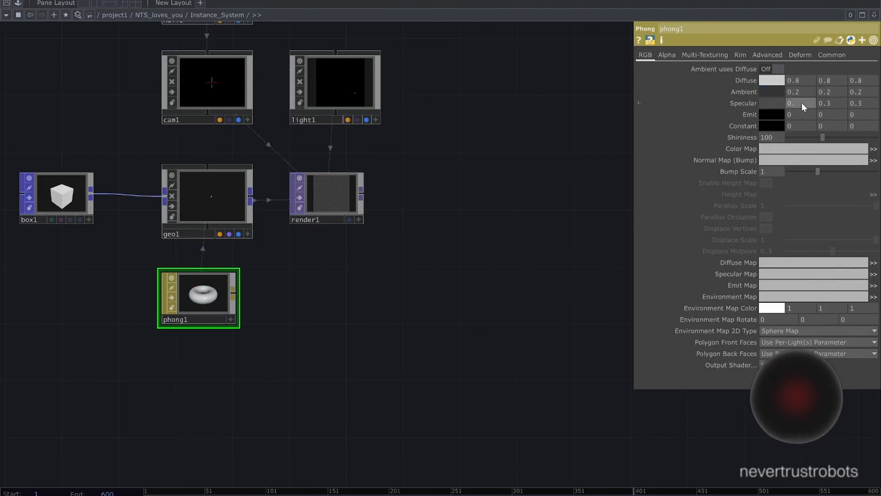
text(1)
- Set the Phong material's specular colour to 0.1 in all three channels
click(834, 103)
key(BackSpace)
text(1)
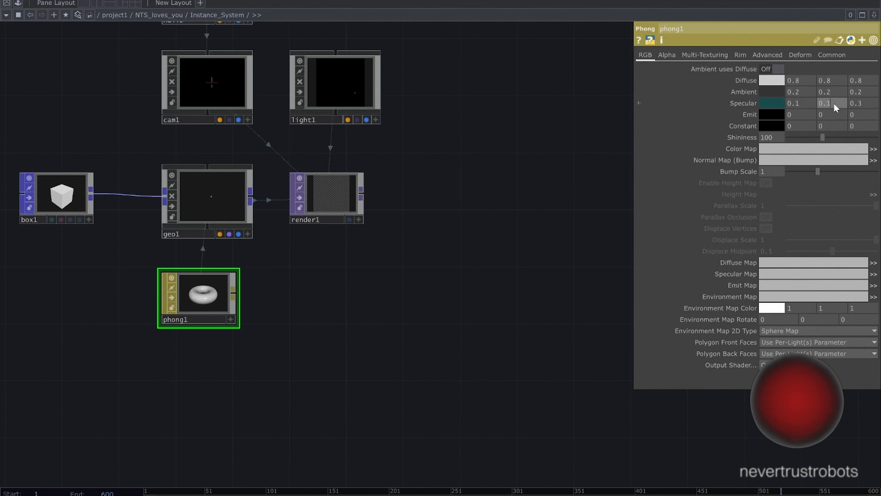
click(864, 102)
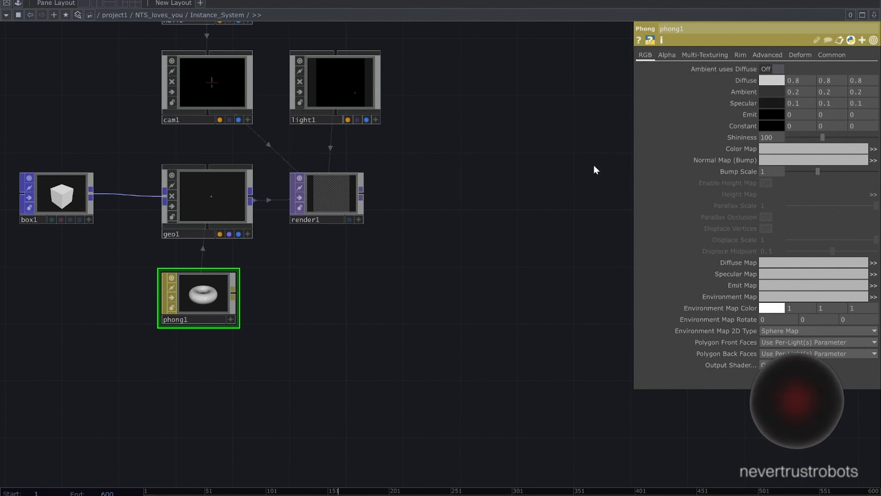
- Set the Phong material's shininess to 4
drag(777, 137, 746, 136)
text(4)
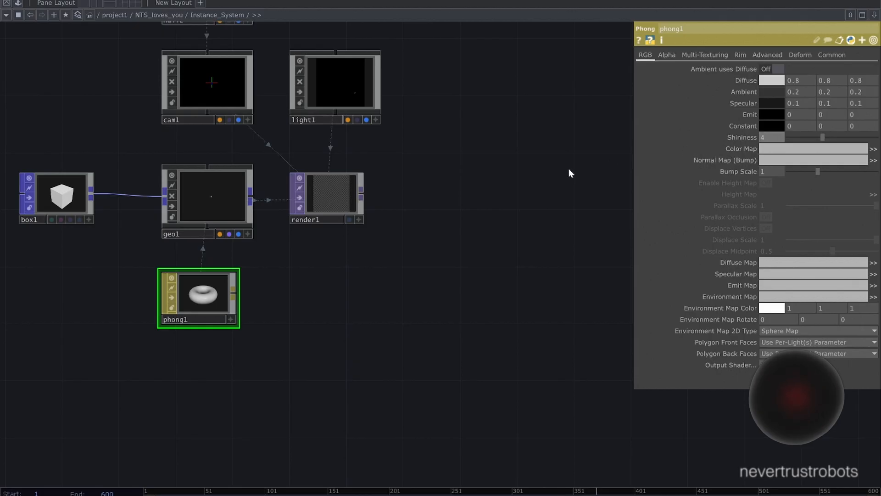
key(Return)
- Add a Transform TOP after render1 and set its background colour RGB to 0.067, 0.067, 0.067
scroll(420, 334, down, 2)
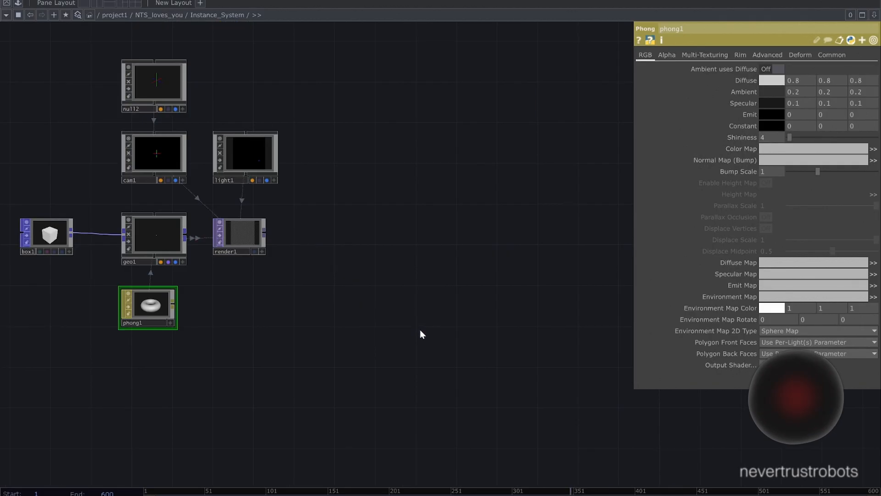
click(309, 239)
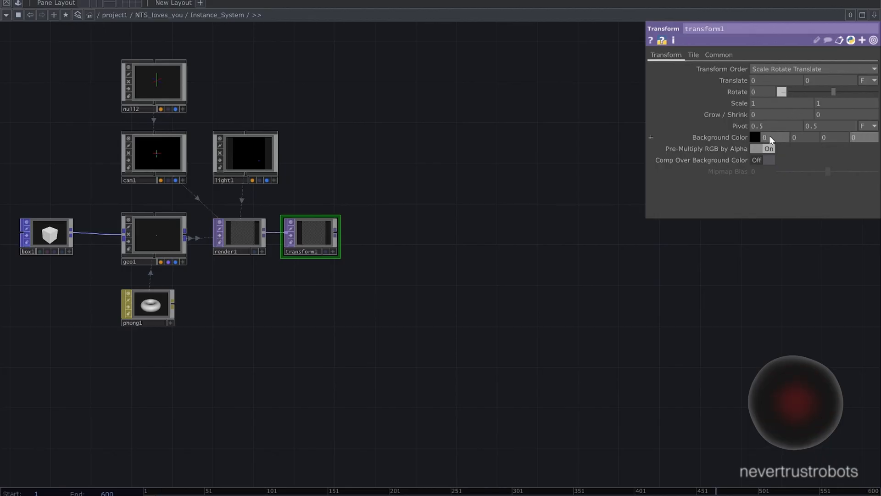
text(0.067)
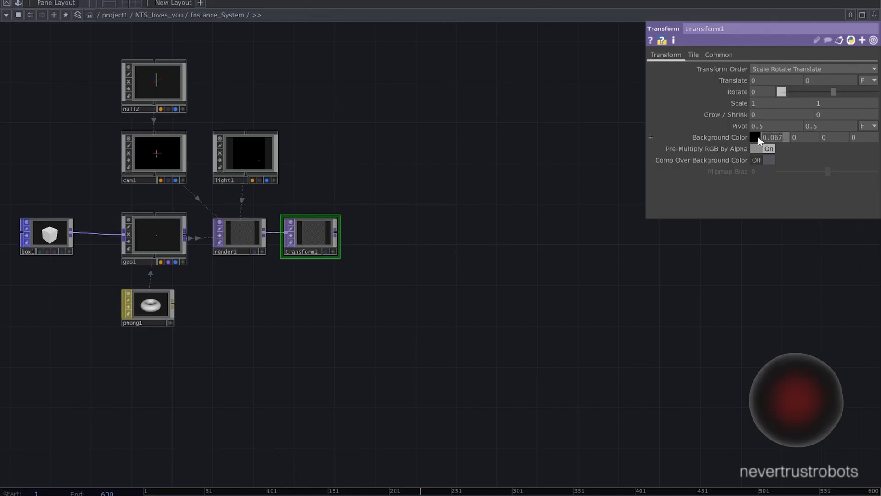
text(0.067)
drag(842, 137, 679, 162)
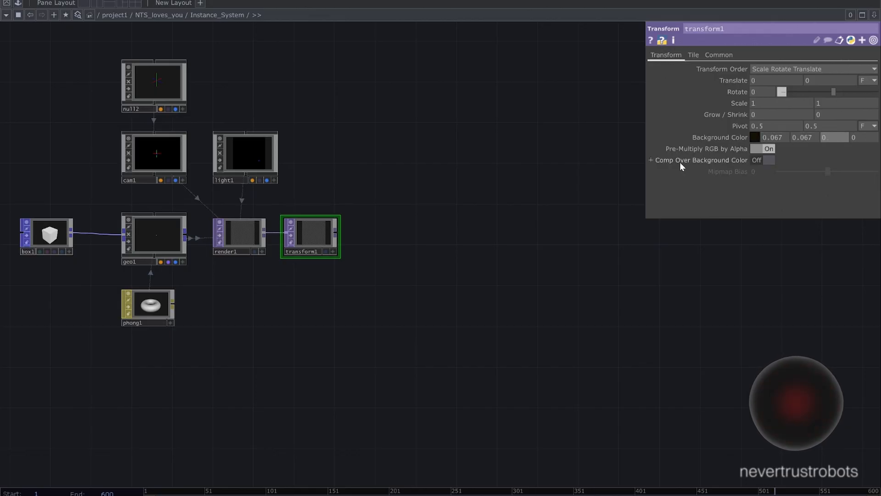
text(0.)
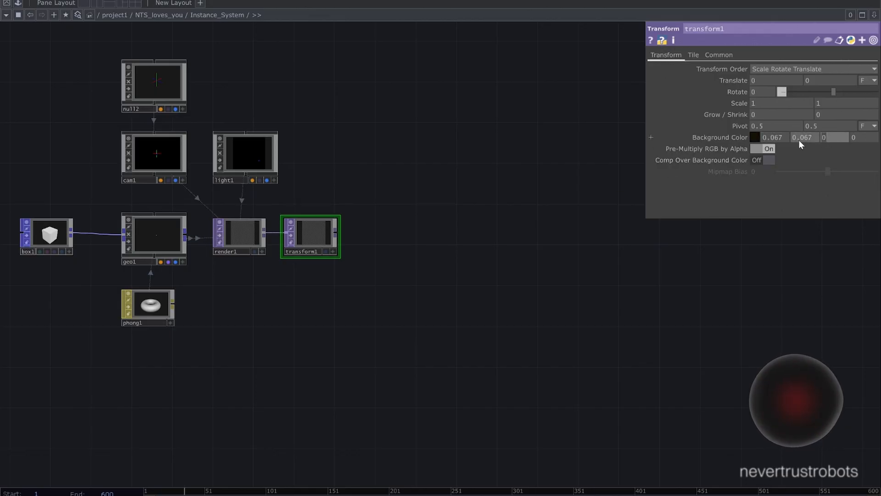
text(067)
key(Return)
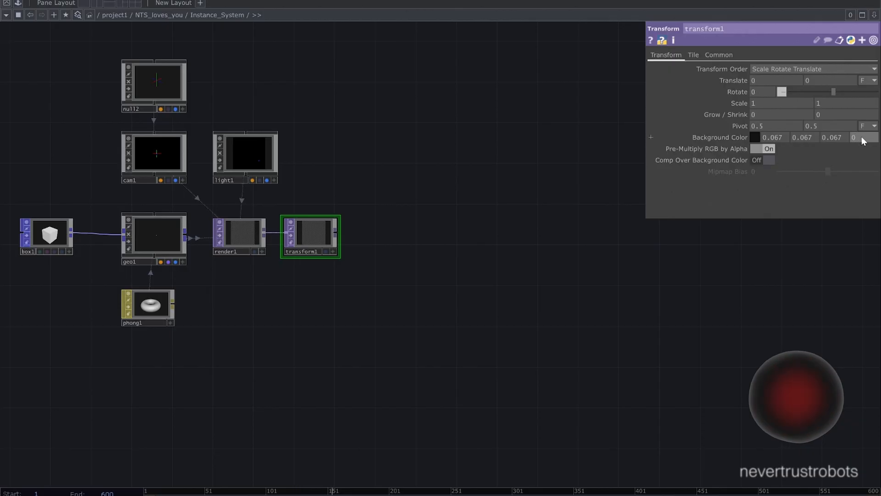
- Set the Transform TOP's background alpha to 1 and enable Comp Over Background Color
double_click(862, 137)
text(1)
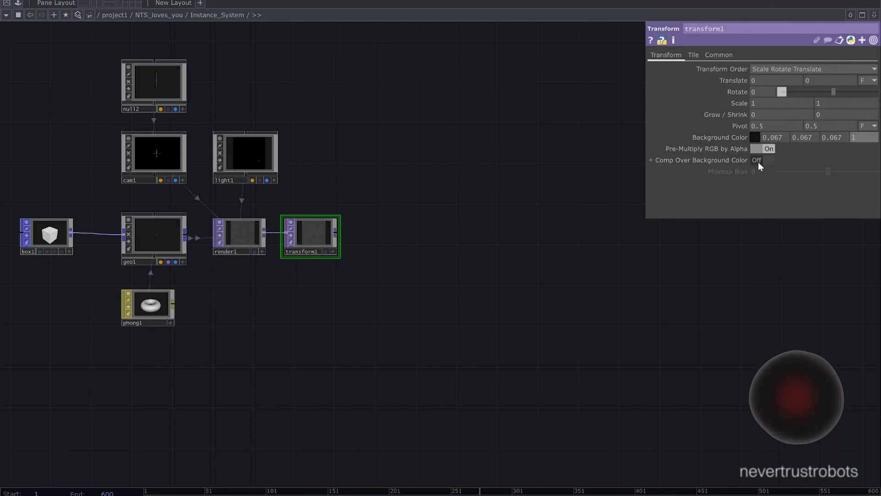
click(759, 161)
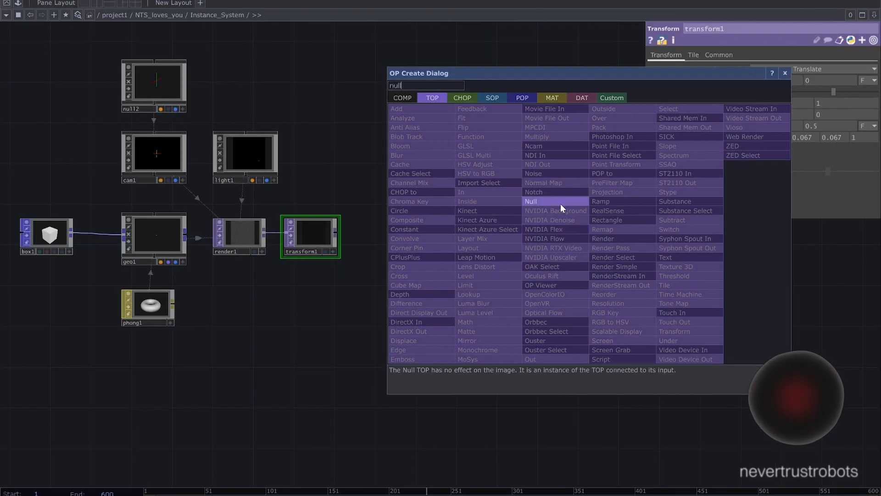
- Add a Null TOP after transform1, leaving a wide gap between them for more operators
click(561, 203)
click(564, 231)
drag(583, 288, 351, 314)
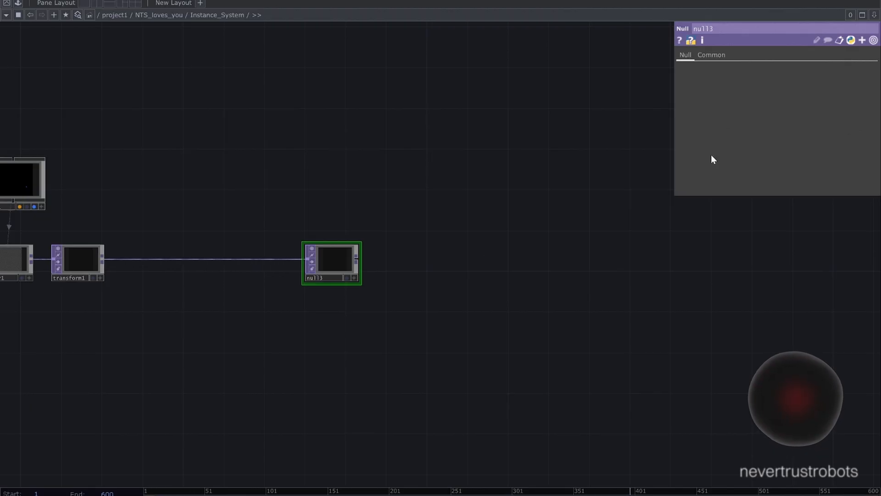
- Split the network pane side by side and make the new pane a TOP viewer displaying null3
click(865, 17)
click(810, 34)
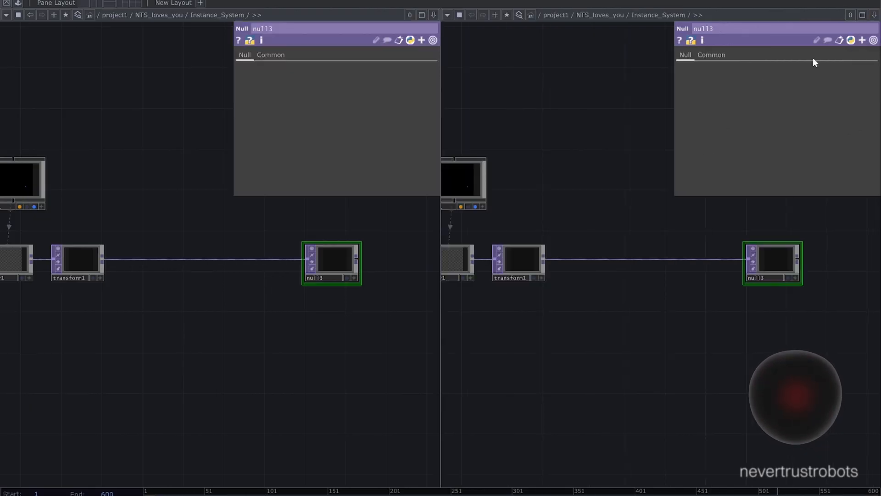
click(447, 14)
click(461, 57)
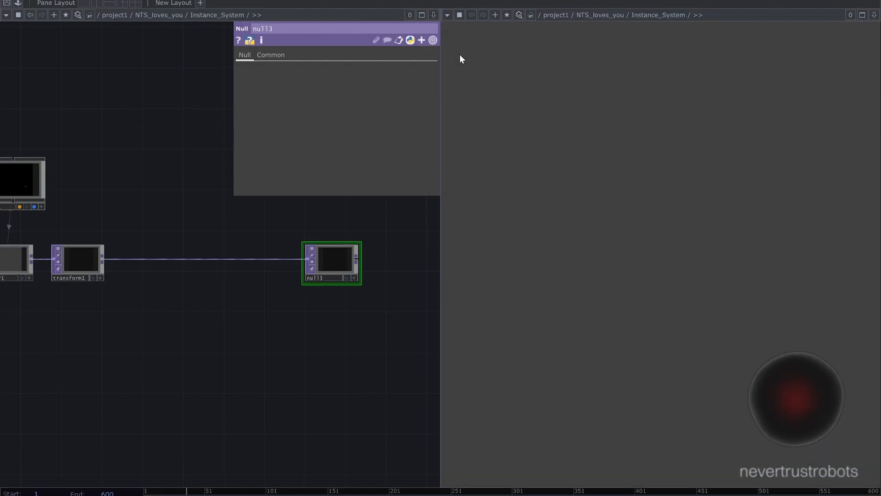
click(346, 278)
- Add a Movie File Out TOP connected after null3
drag(367, 326, 309, 341)
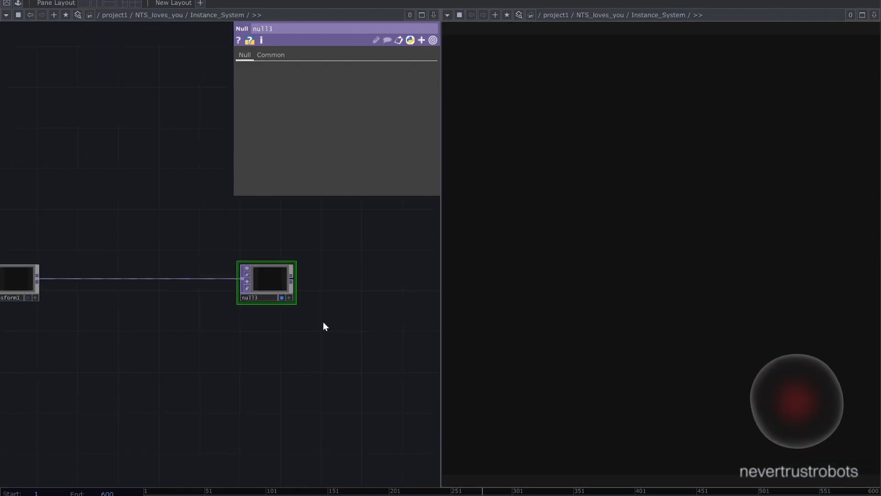
key(Tab)
click(322, 163)
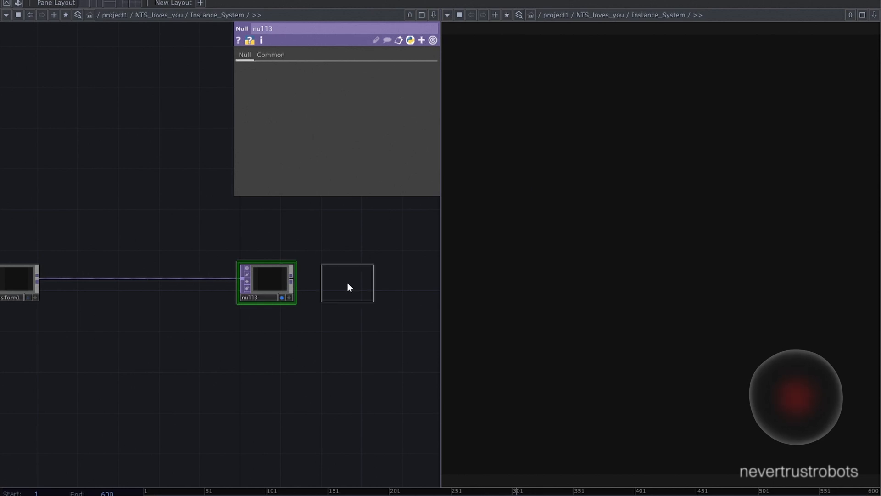
click(348, 283)
drag(190, 302, 165, 306)
scroll(166, 307, up, 3)
- Set the Movie File Out's video codec to MPEG 4 (Part 2)
click(498, 80)
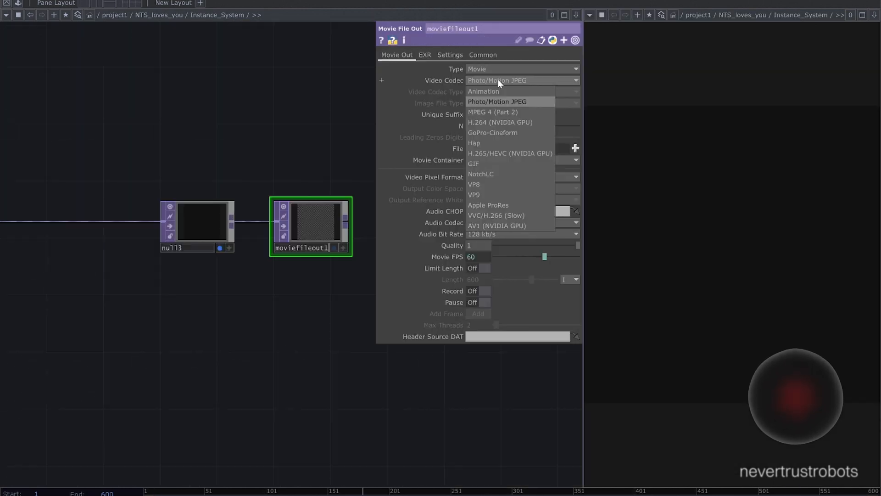
click(496, 112)
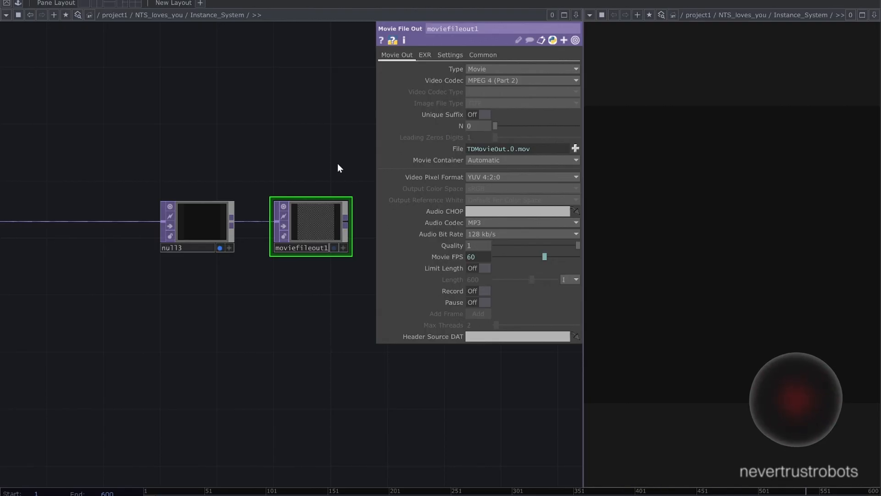
scroll(337, 163, down, 3)
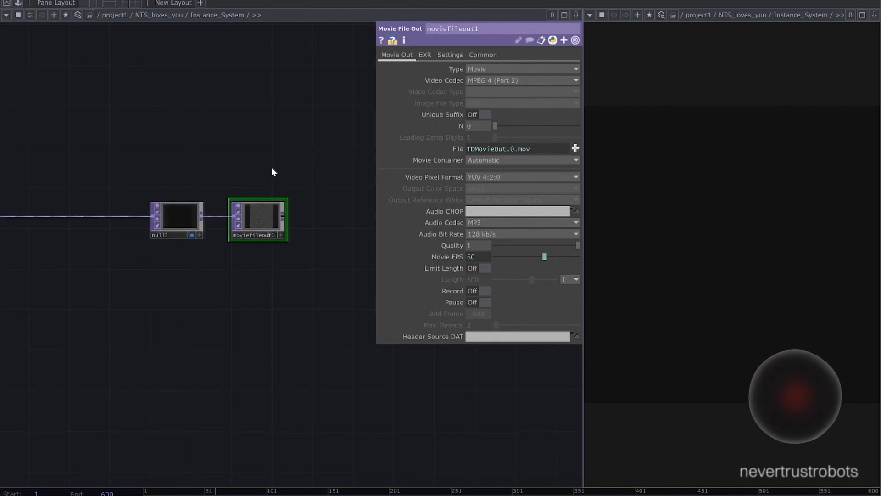
scroll(272, 172, down, 5)
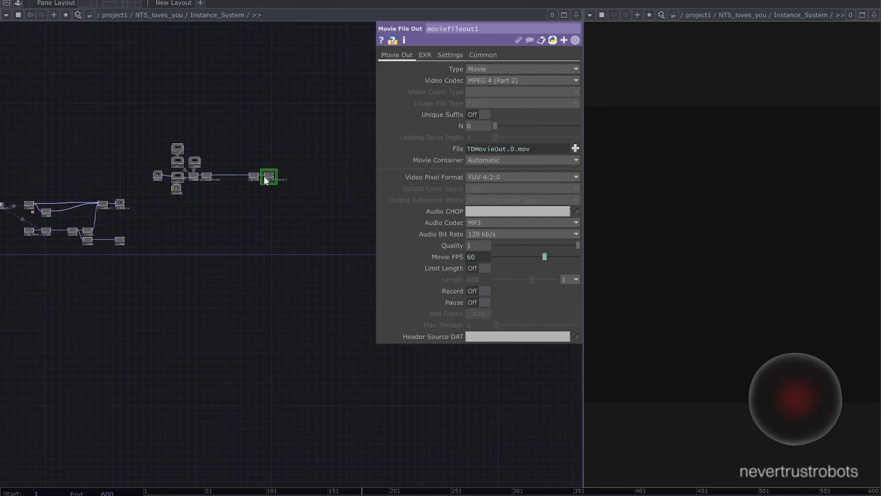
- Turn on instancing for the geo1 geometry component
mouse_move(267, 221)
mouse_down()
mouse_move(299, 224)
mouse_move(283, 222)
mouse_up()
scroll(257, 220, up, 5)
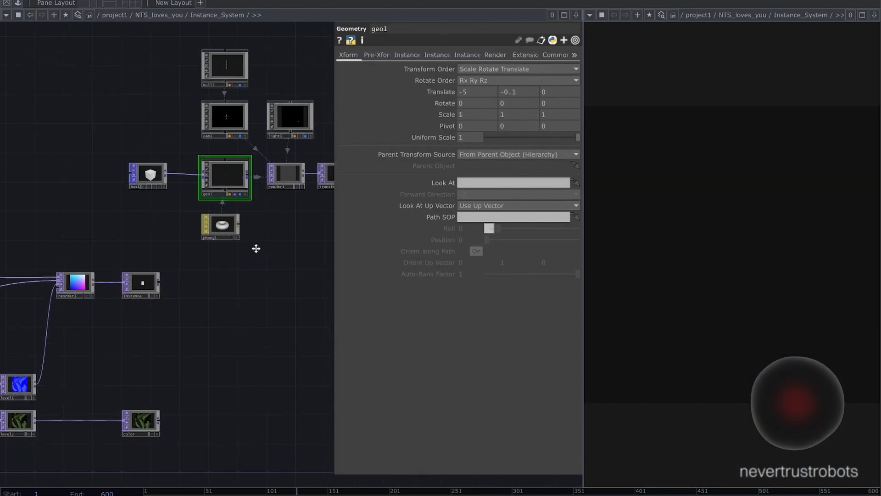
scroll(256, 248, up, 3)
drag(256, 241, 267, 282)
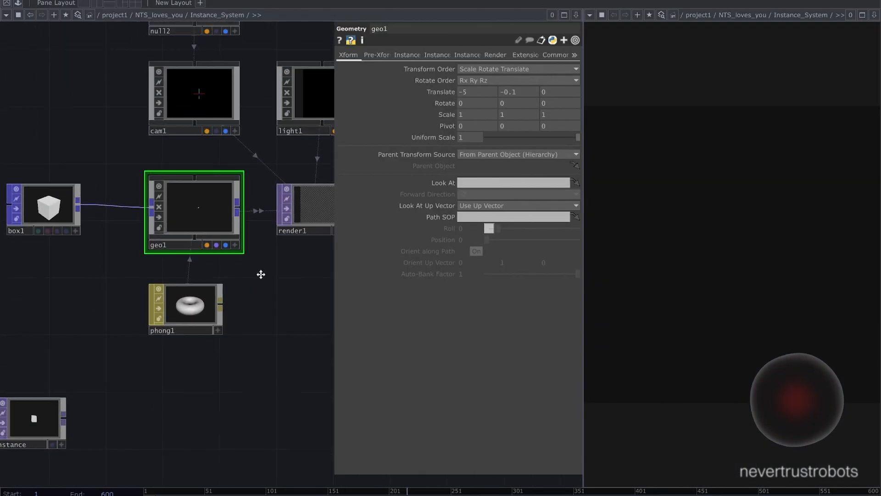
scroll(262, 275, up, 2)
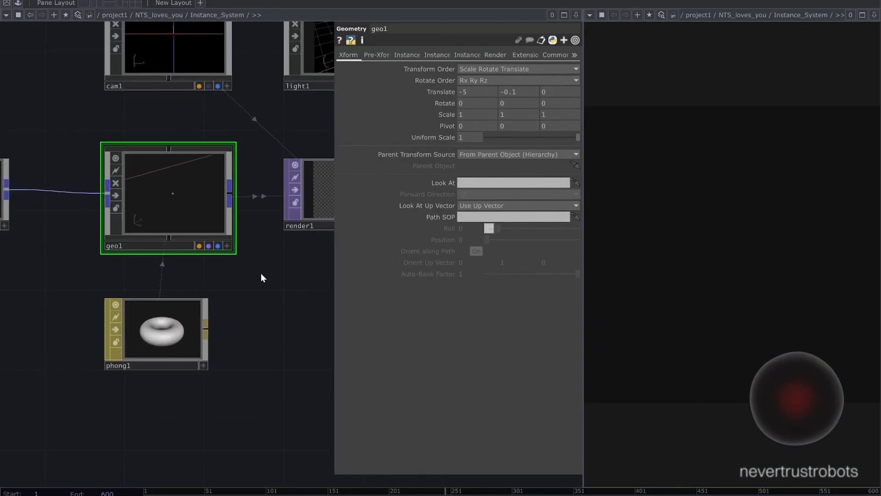
click(405, 56)
click(475, 68)
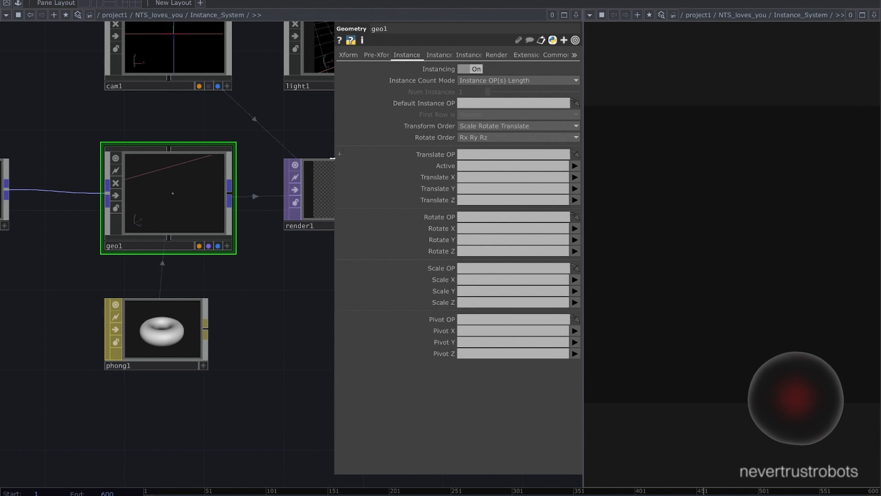
- Assign the Instance null as geo1's Default Instance OP
scroll(294, 184, down, 3)
drag(139, 401, 295, 291)
scroll(296, 282, up, 5)
drag(207, 267, 475, 102)
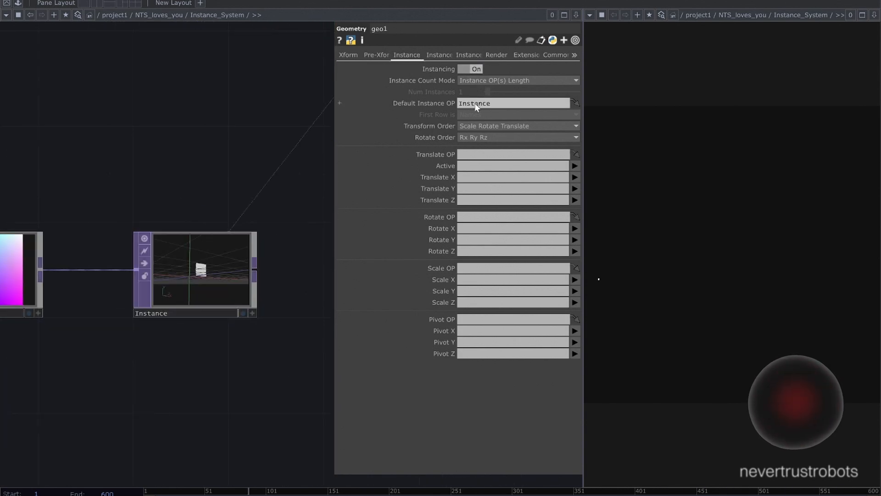
- Map geo1's instance Translate X, Y and Z to the r, g and b channels
click(575, 178)
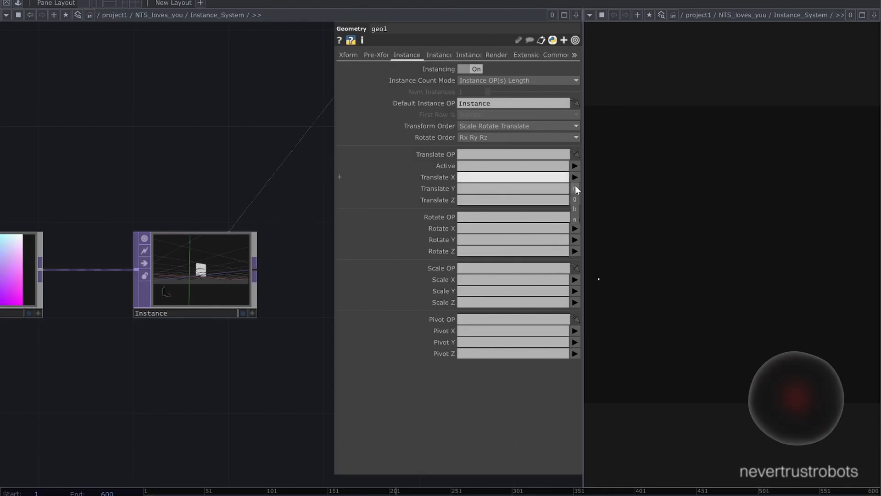
click(574, 192)
click(575, 210)
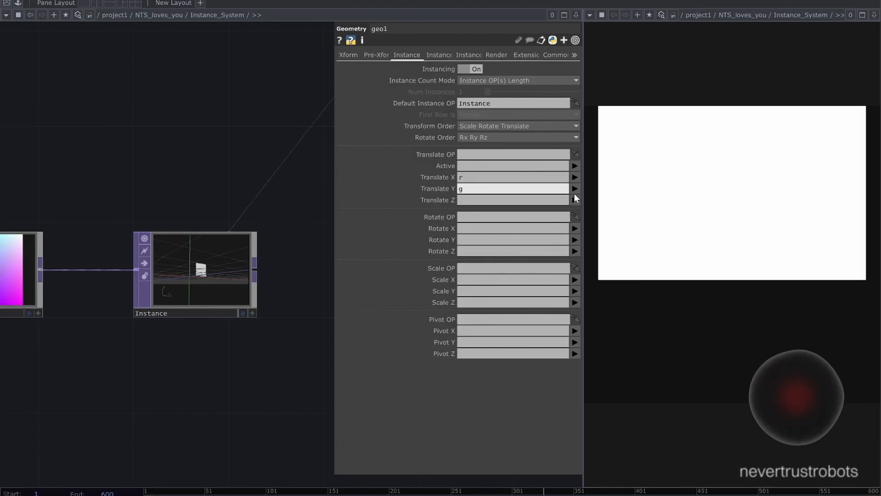
click(574, 200)
click(573, 233)
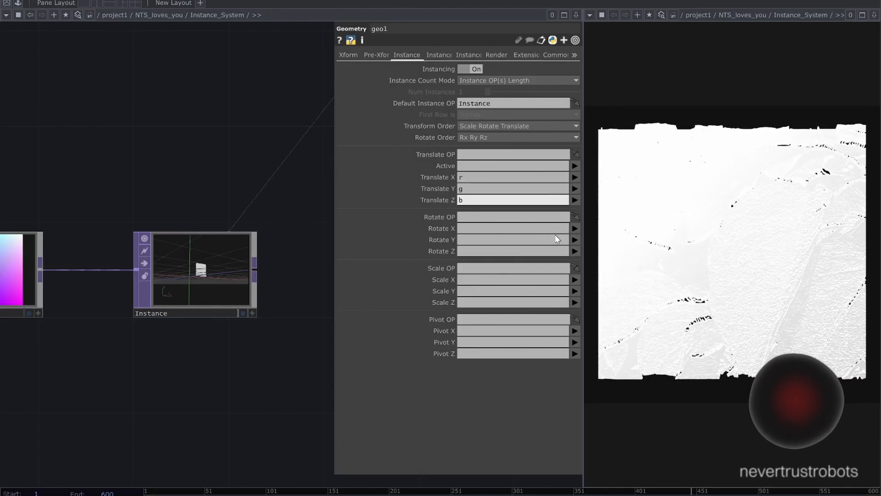
- Assign the color null as the Color OP for geo1's instances
drag(301, 286, 304, 187)
drag(287, 252, 338, 151)
drag(271, 253, 205, 144)
scroll(294, 229, down, 3)
scroll(248, 205, up, 3)
drag(251, 224, 248, 181)
click(225, 293)
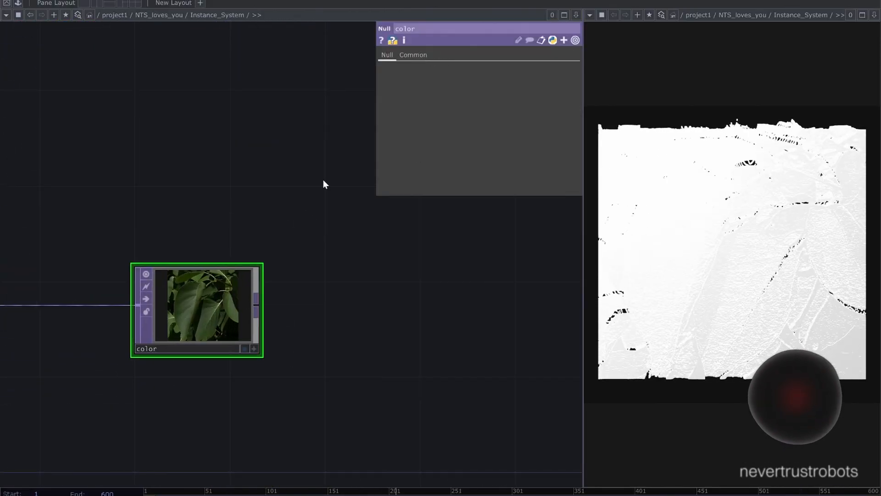
scroll(249, 169, down, 3)
click(261, 89)
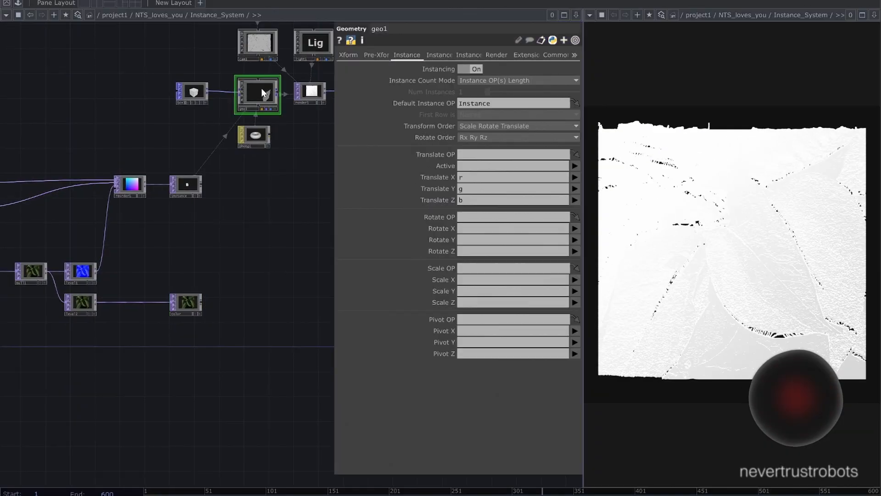
click(436, 55)
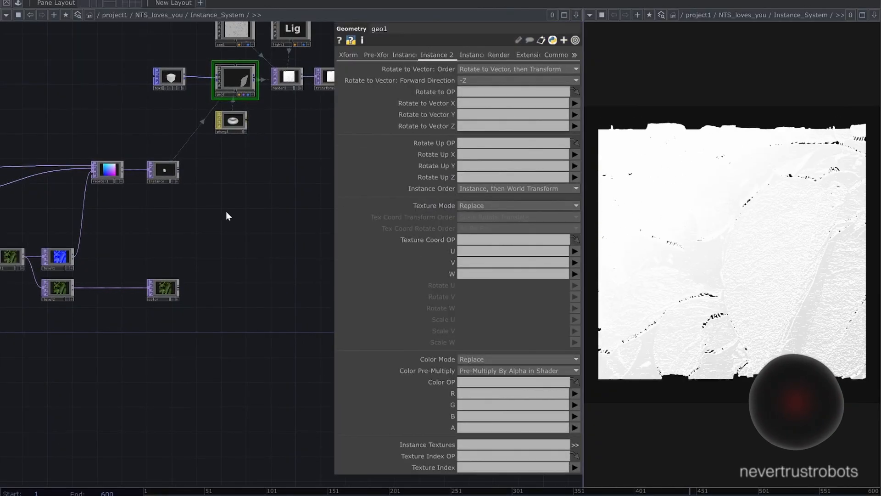
scroll(217, 194, up, 4)
scroll(208, 214, left, 3)
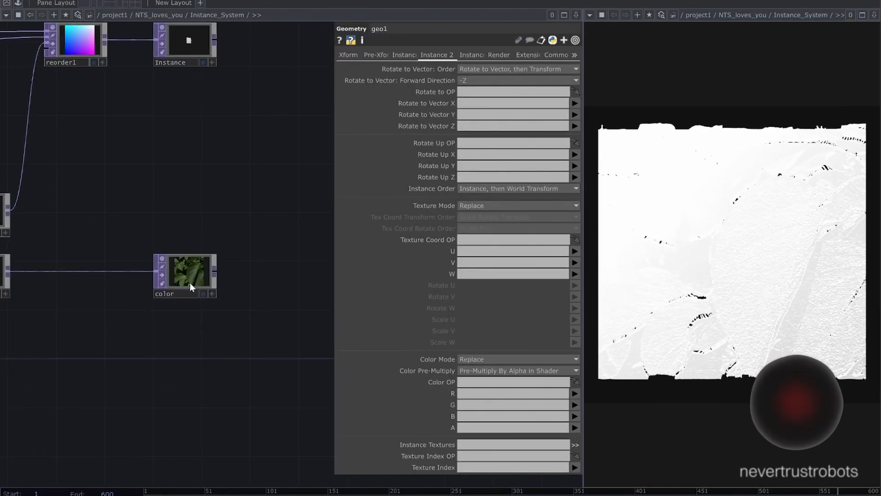
drag(189, 283, 478, 383)
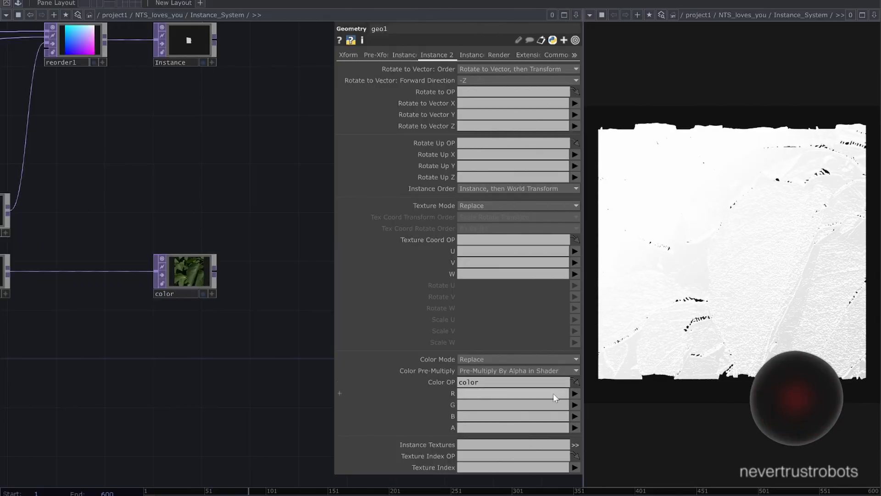
- Map geo1's instance color R, G and B to the r, g and b channels
click(575, 393)
click(575, 405)
click(575, 404)
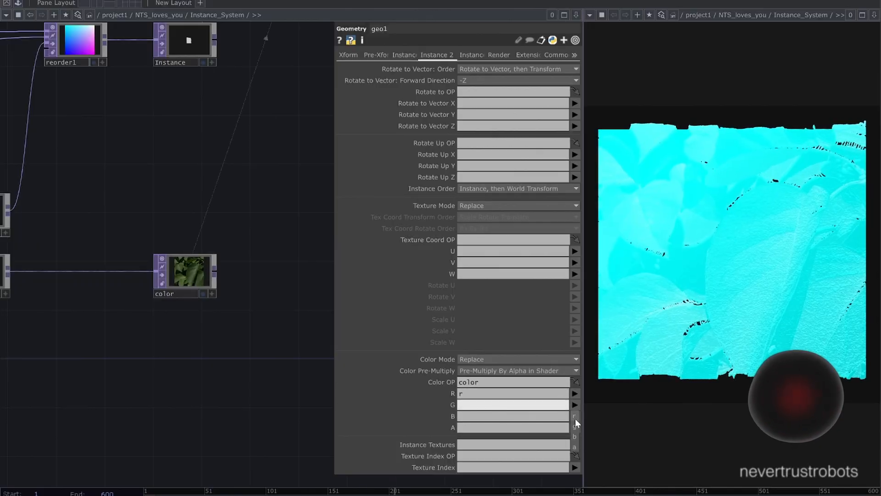
click(575, 427)
click(575, 416)
click(575, 447)
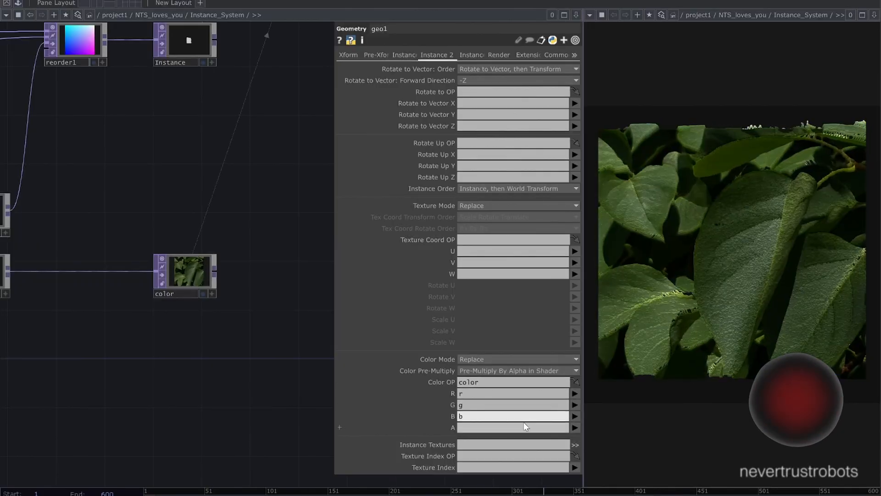
- Add a Flip TOP fed by videodevin1 and turn on Flip X to mirror the webcam image
scroll(252, 314, down, 2)
scroll(267, 297, down, 4)
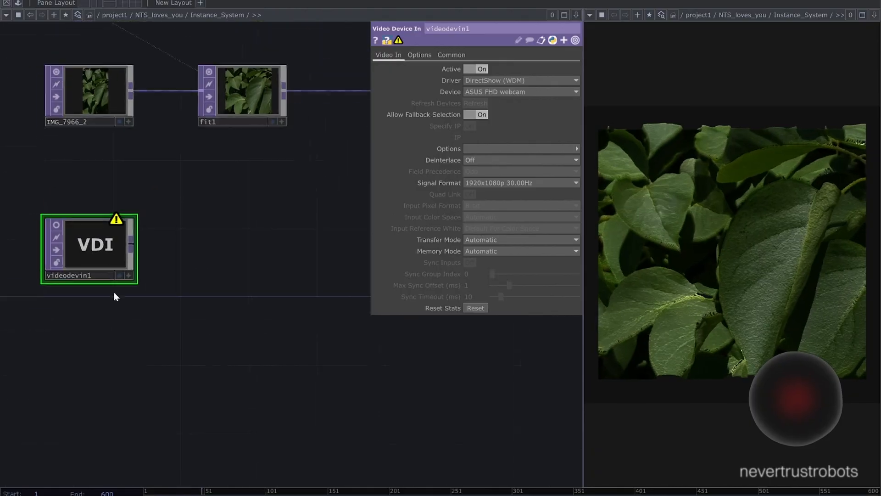
scroll(114, 292, down, 3)
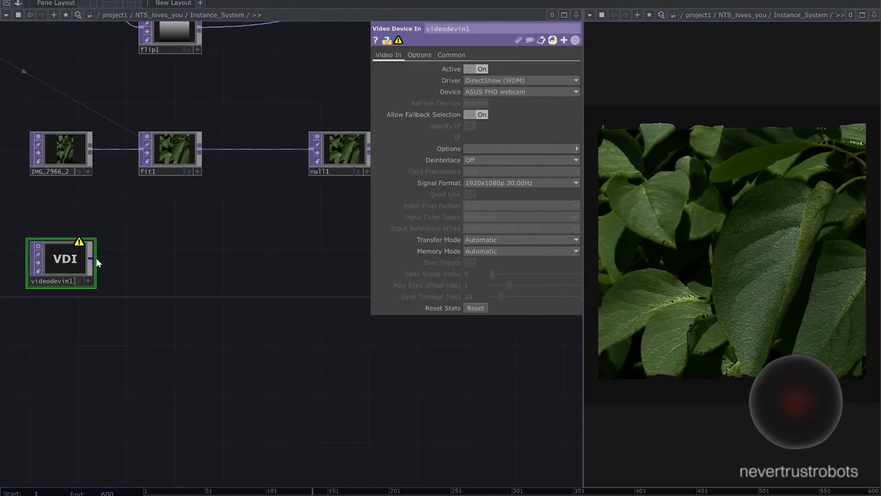
right_click(96, 263)
click(101, 153)
click(146, 262)
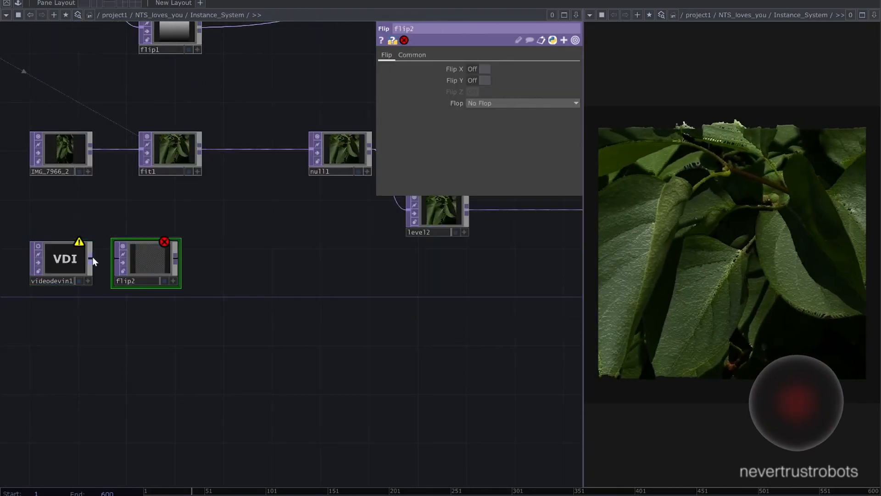
drag(91, 259, 121, 259)
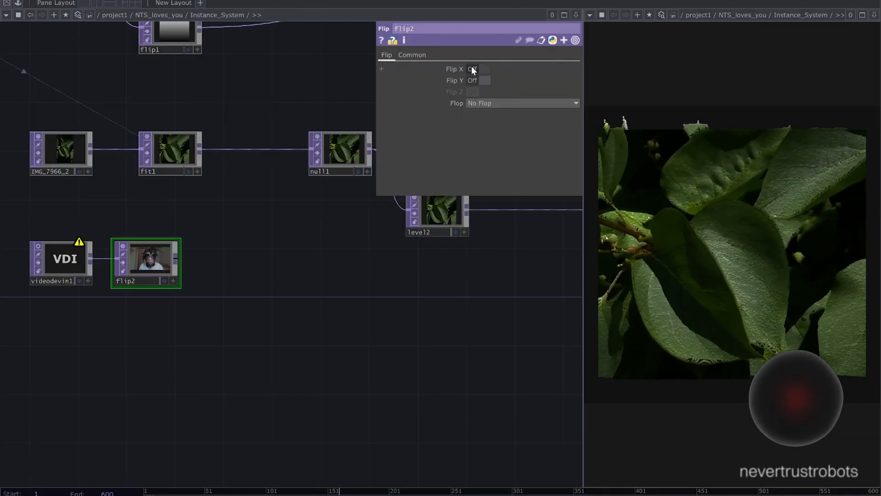
click(472, 69)
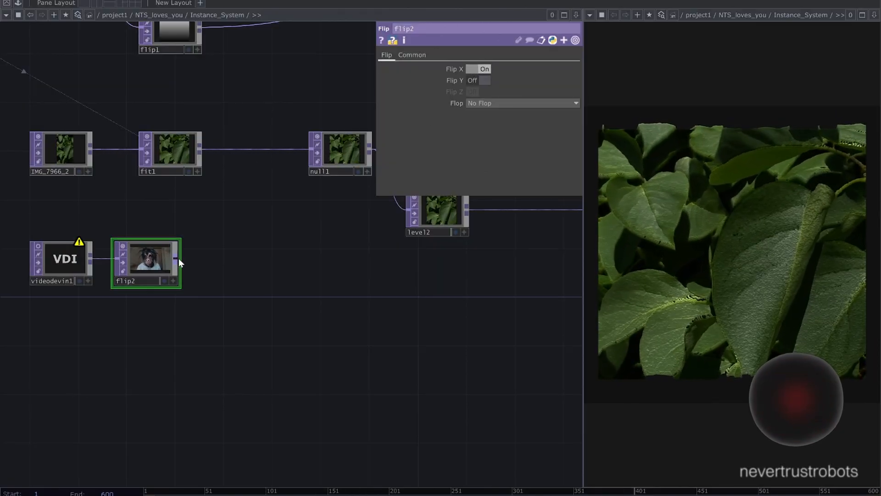
- Move fit1 closer to null1 and feed it from flip2 in place of the IMG_7966_2 image
drag(175, 164, 271, 163)
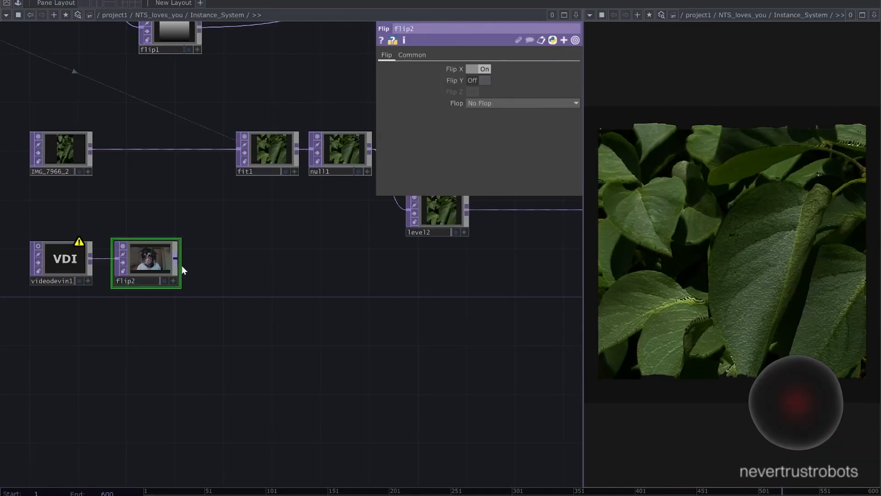
drag(176, 258, 238, 150)
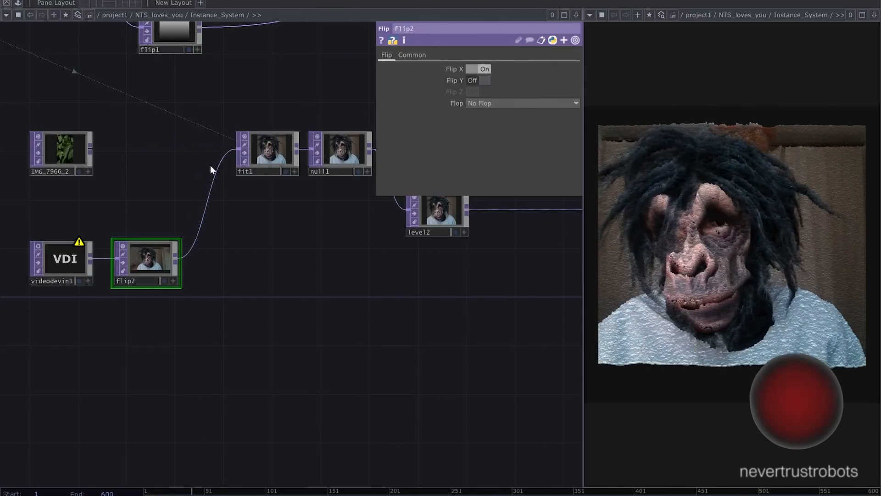
- Adjust level1's High B value to change the depth of the webcam relief
drag(252, 250, 243, 248)
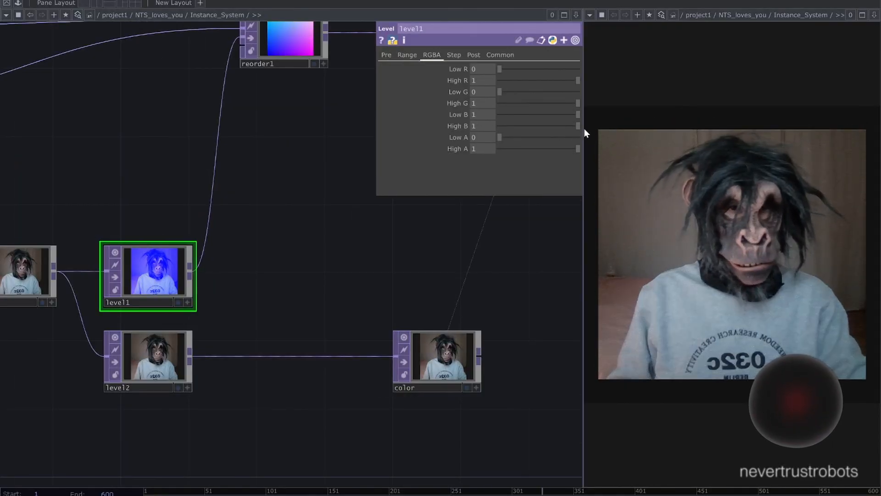
drag(584, 130, 542, 120)
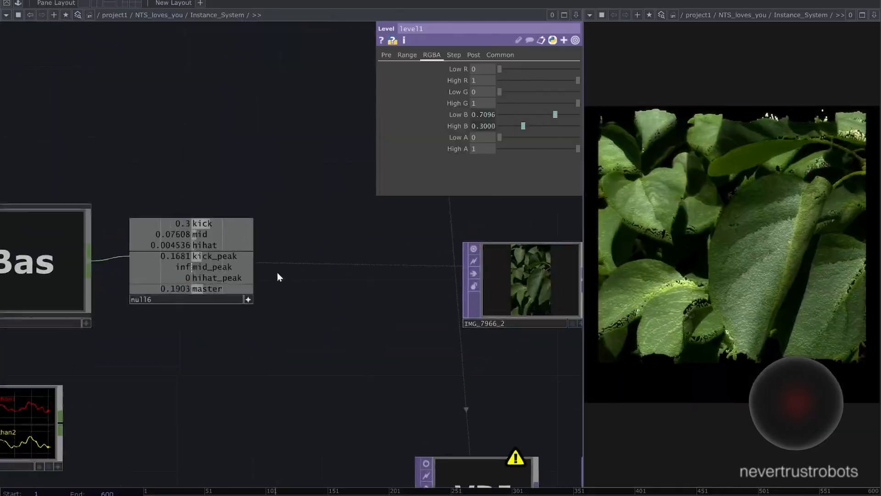
- Examine the audio chain of audiofilein1, NTR_Kraftwerk and null6 and the channels available to drive level1's blue range
scroll(297, 226, up, 2)
scroll(273, 222, down, 2)
scroll(301, 225, up, 2)
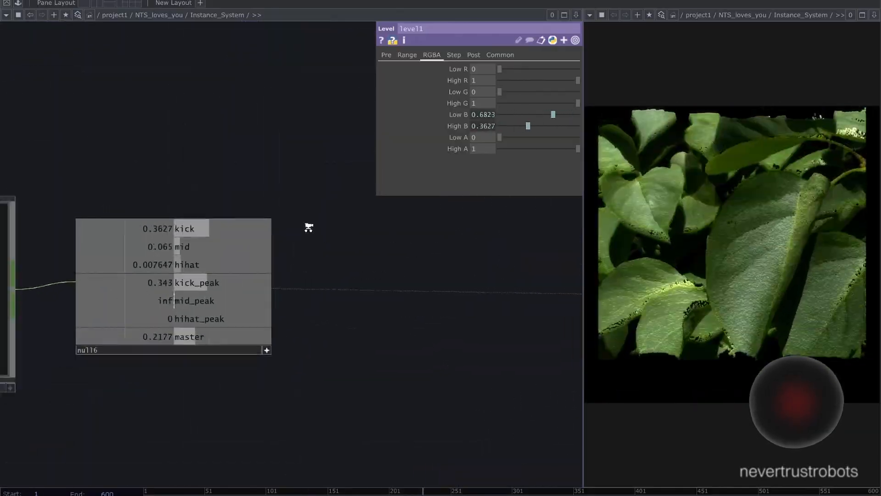
scroll(305, 227, down, 3)
scroll(276, 189, up, 3)
drag(339, 173, 355, 175)
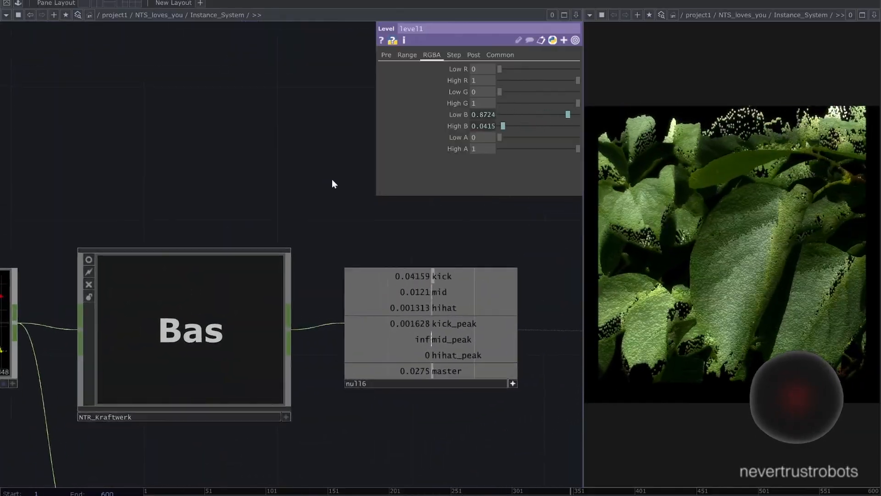
scroll(404, 409, down, 5)
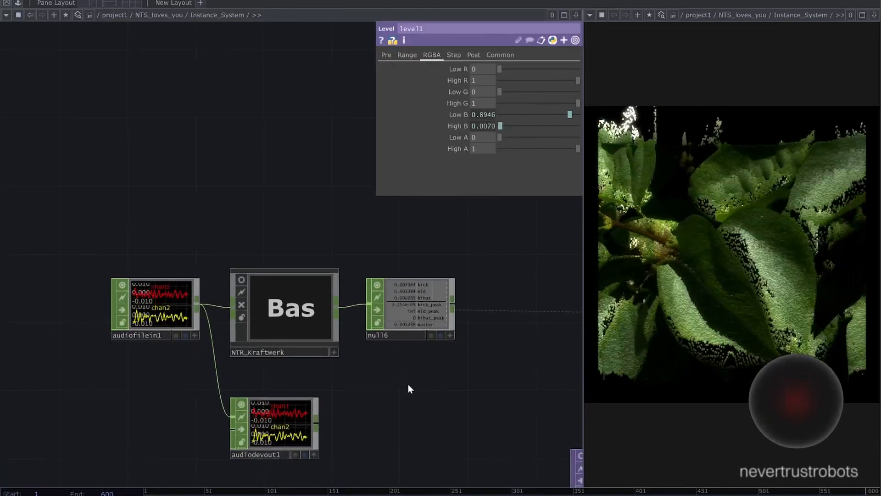
drag(409, 384, 402, 371)
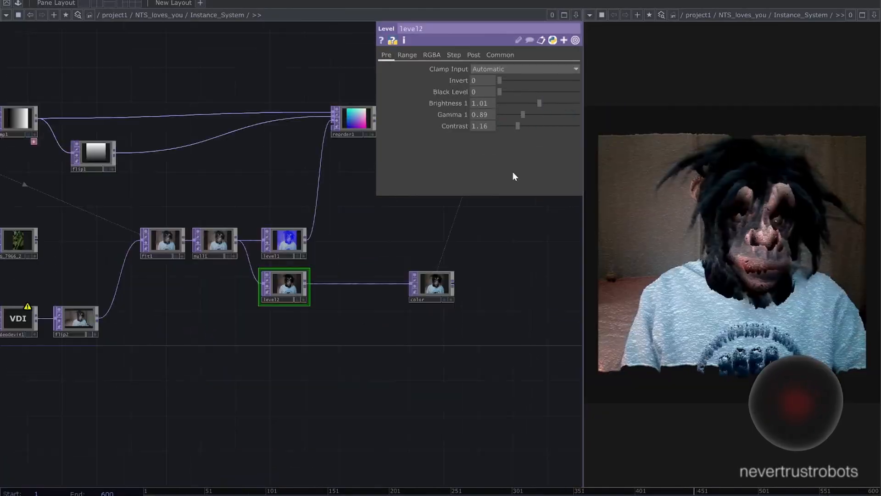
- Set level2's contrast to 1.03
drag(515, 126, 516, 126)
scroll(351, 248, down, 1)
scroll(385, 236, down, 3)
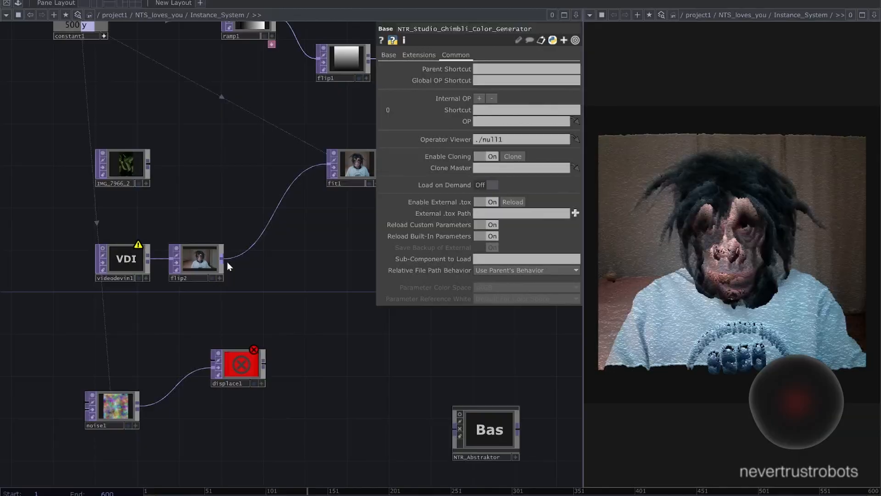
- Wire flip2 into displace1 and feed displace1 into fit1 as the source image
drag(224, 260, 214, 359)
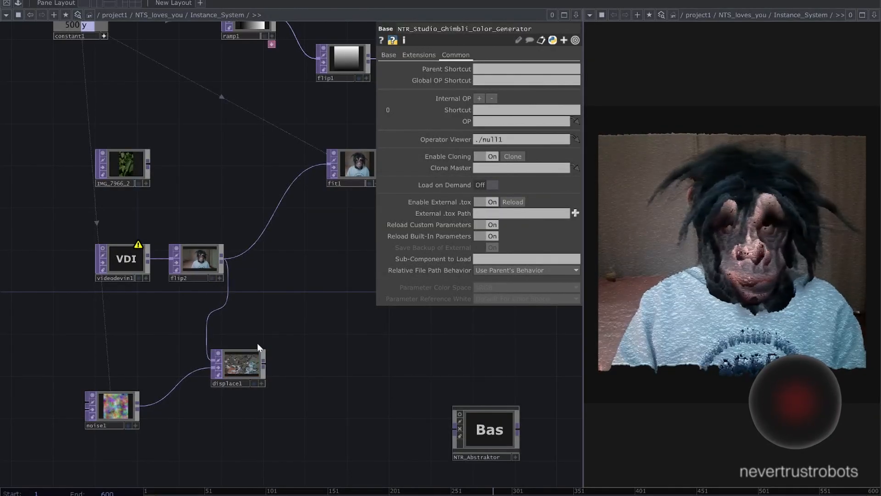
drag(267, 363, 269, 221)
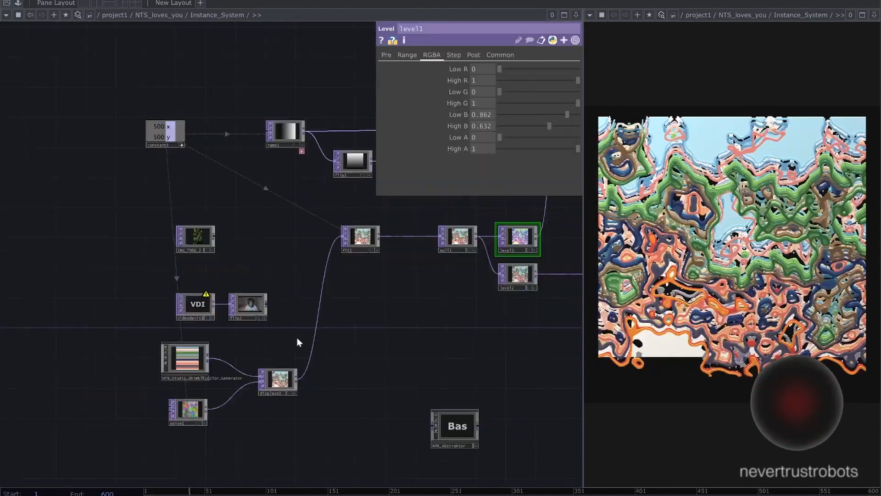
scroll(297, 342, up, 5)
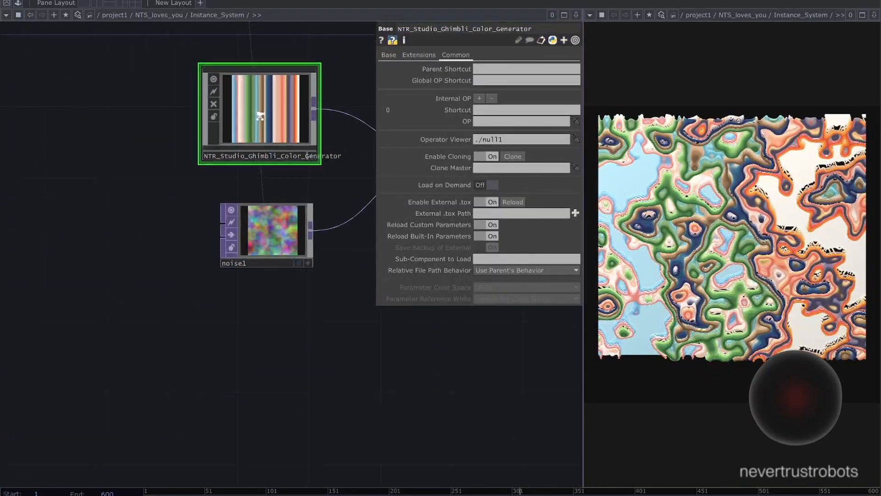
- Insert the NTR_Abstraktor component between fit1 and null1
scroll(258, 116, down, 5)
drag(342, 213, 254, 253)
scroll(257, 171, up, 4)
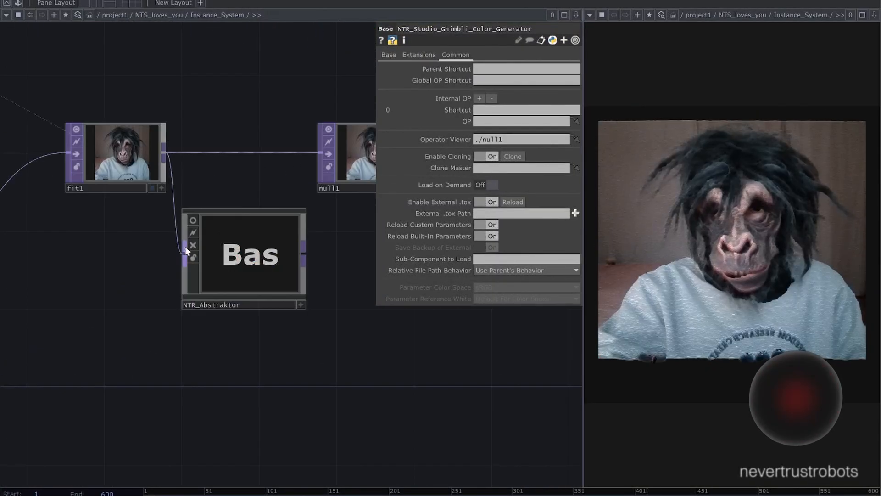
drag(292, 161, 300, 156)
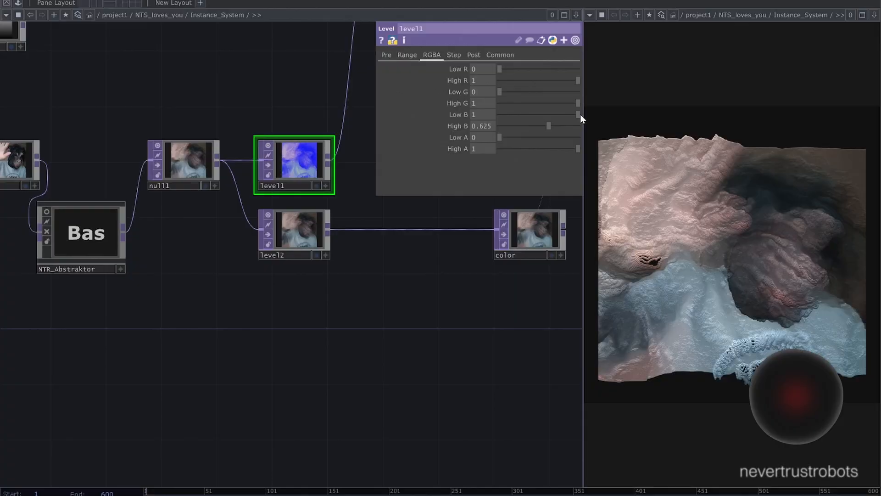
- Set level1's Low B to 1 and High B to 0.454, and tune level2 to brightness 1.08, gamma 1.05 and contrast 1.19
click(581, 114)
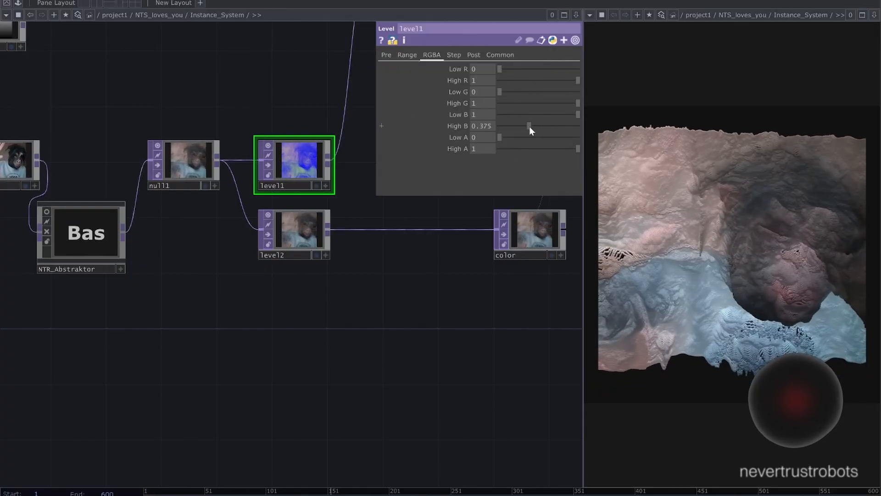
drag(530, 126, 537, 127)
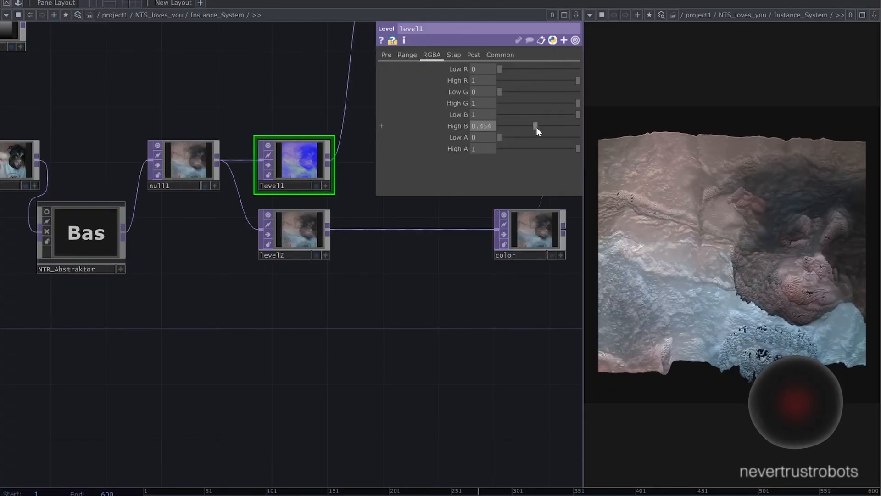
click(325, 254)
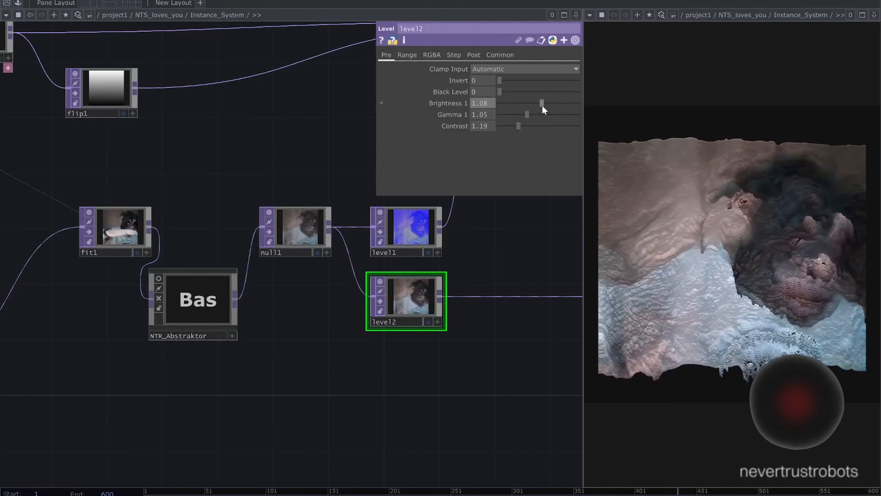
- Wire the IMG_7966 leaf image into fit1 as the source ahead of NTR_Abstraktor
drag(61, 331, 152, 346)
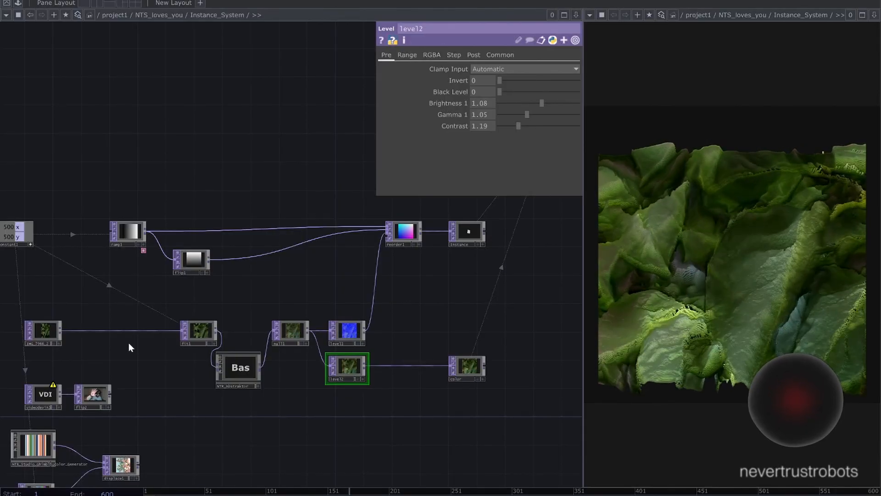
scroll(122, 346, up, 3)
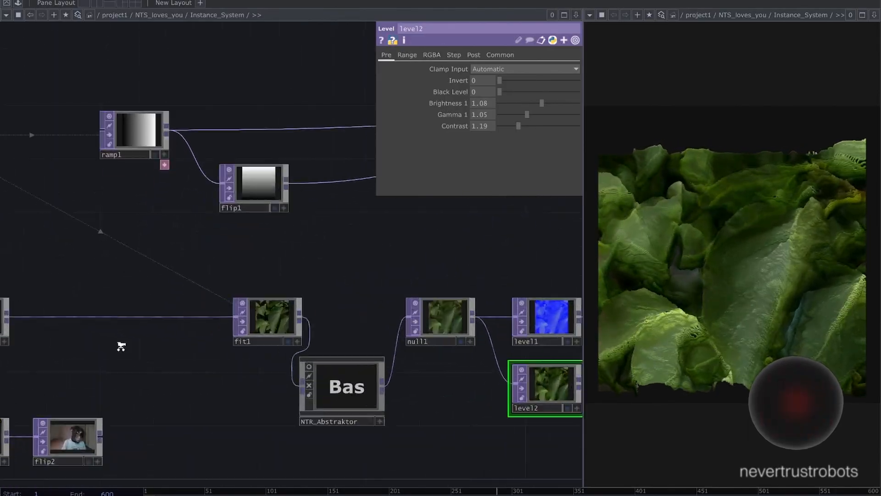
scroll(121, 346, down, 3)
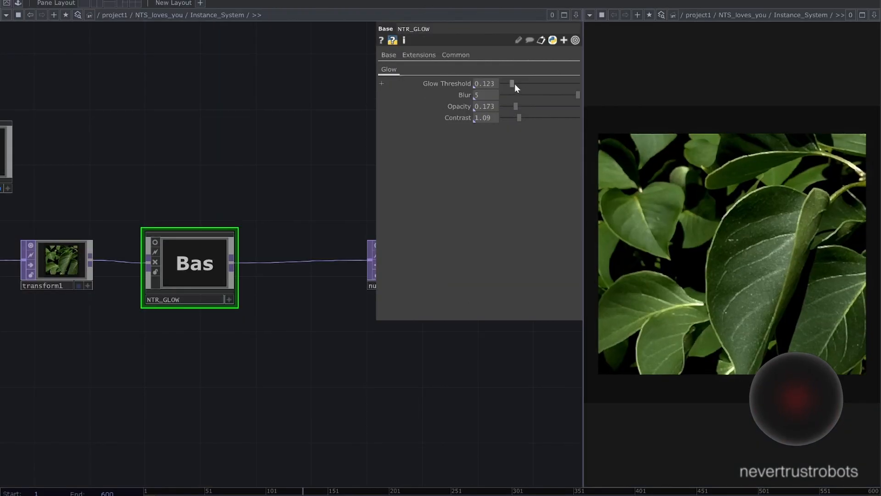
- Set NTR_GLOW's glow threshold to 0.089 and reduce its blur
drag(514, 84, 491, 85)
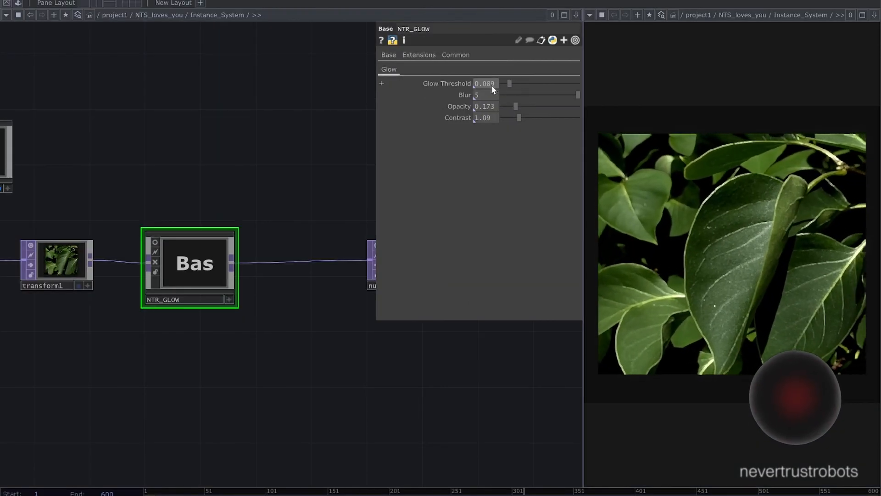
drag(575, 97, 543, 110)
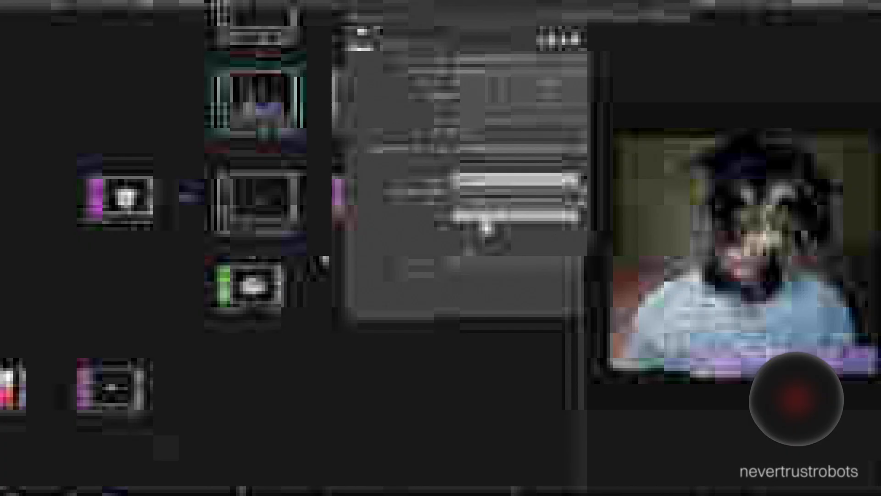
- Set the orthographic width of cam1 to 1.11 to frame the relief
click(424, 55)
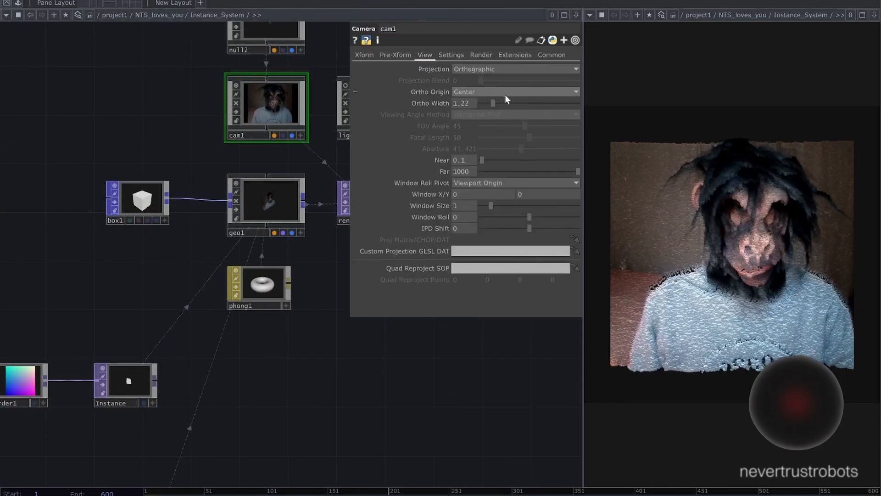
drag(490, 104, 491, 105)
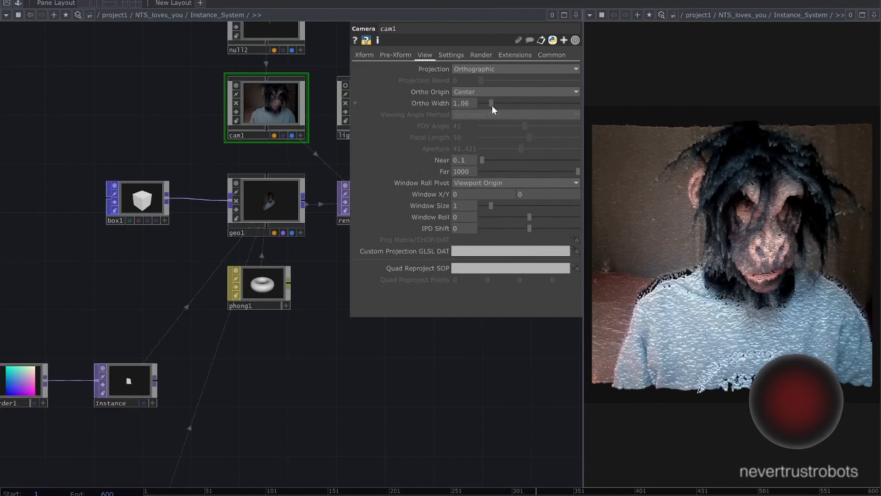
scroll(298, 296, down, 4)
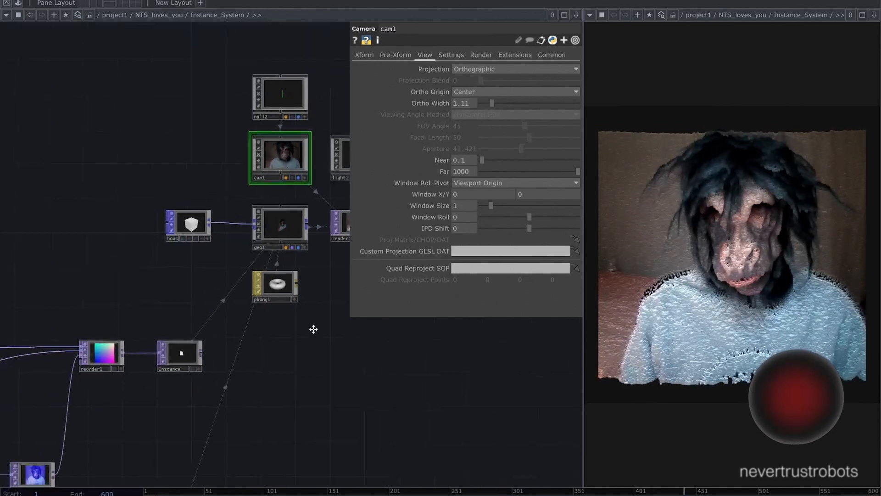
- Fine-tune level1's low and high blue values to adjust the relief depth of the webcam image
drag(102, 440, 253, 269)
click(250, 280)
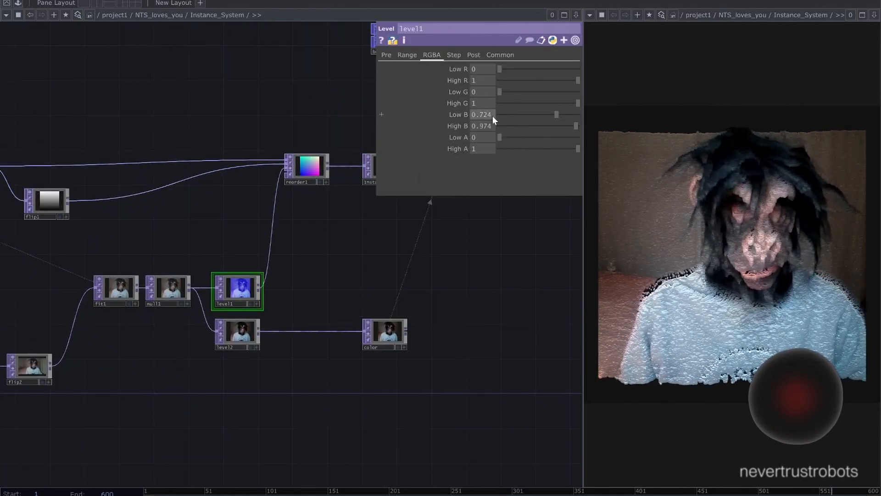
mouse_move(556, 115)
mouse_down()
mouse_move(519, 115)
mouse_move(593, 114)
mouse_move(564, 116)
mouse_move(580, 116)
mouse_move(550, 126)
mouse_move(559, 127)
mouse_up()
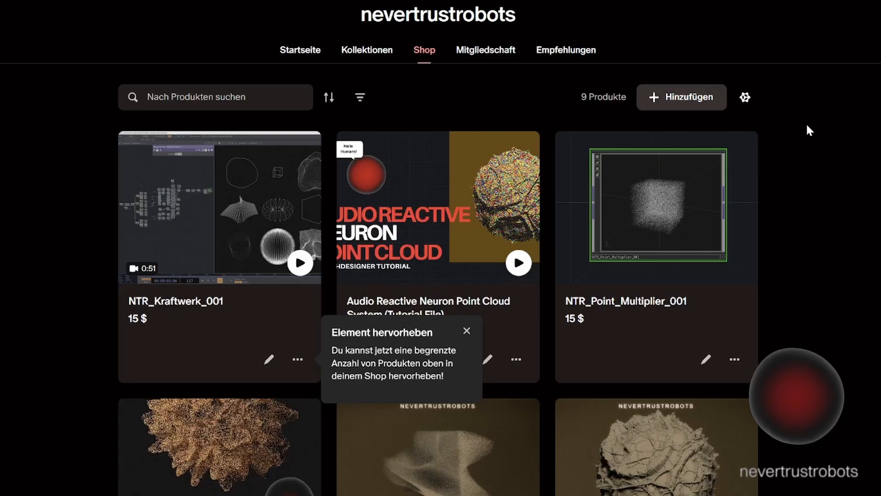
- Switch to the nevertrustrobots shop page, dismiss the product highlighting hint and examine the range of TouchDesigner components and tutorial files
scroll(808, 124, down, 1)
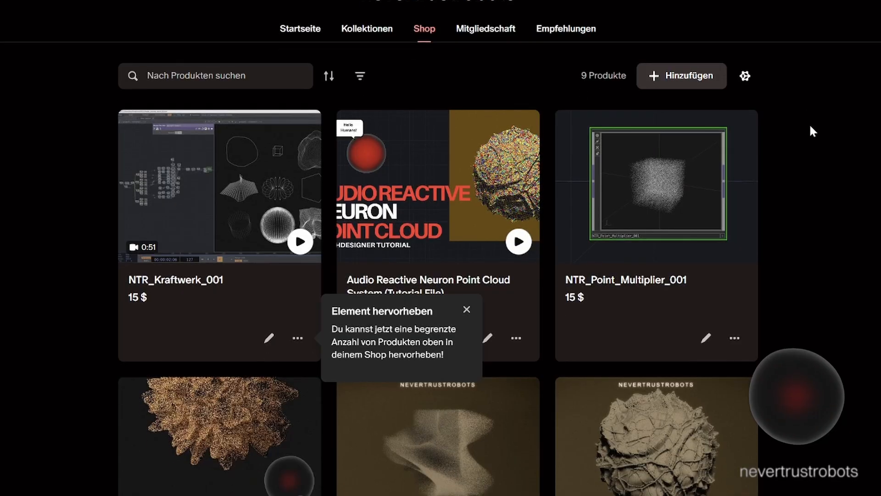
click(466, 267)
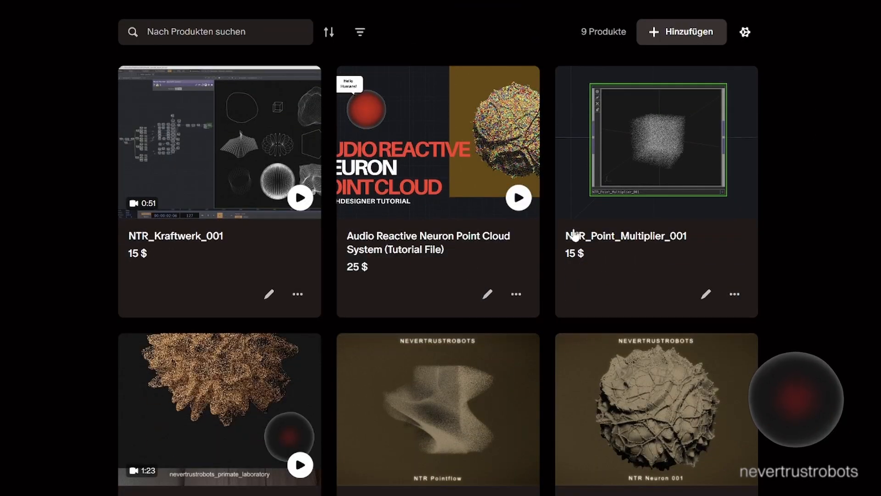
scroll(797, 197, up, 1)
scroll(797, 196, down, 5)
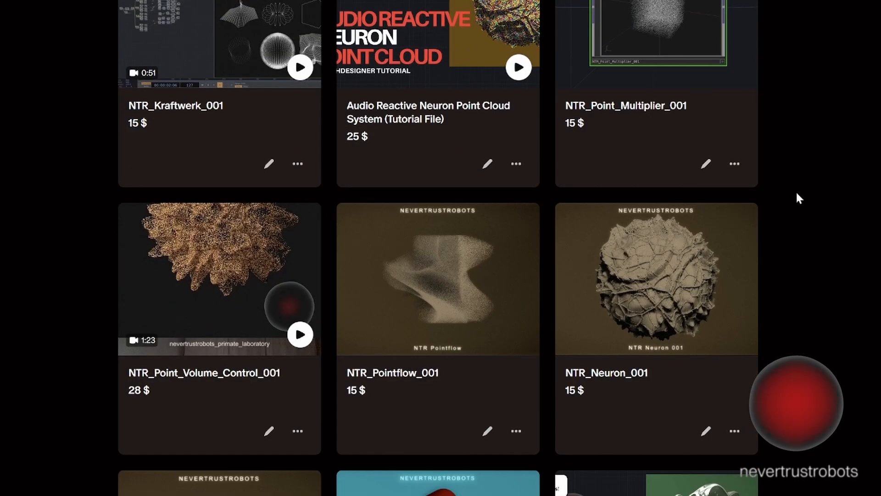
scroll(801, 191, down, 2)
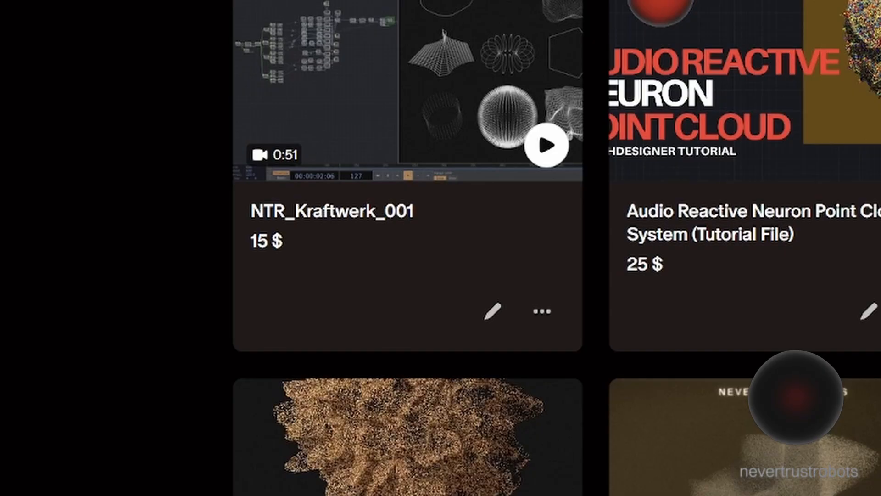
scroll(408, 248, up, 2)
scroll(797, 397, down, 10)
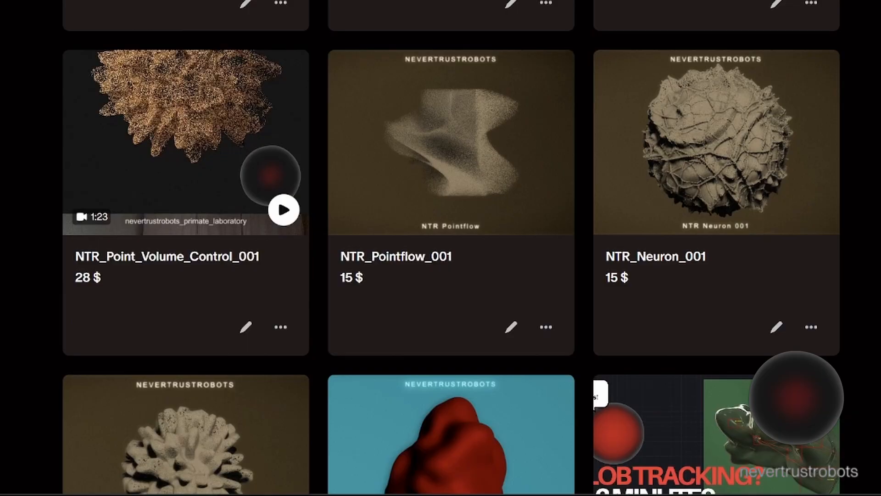
scroll(796, 398, down, 7)
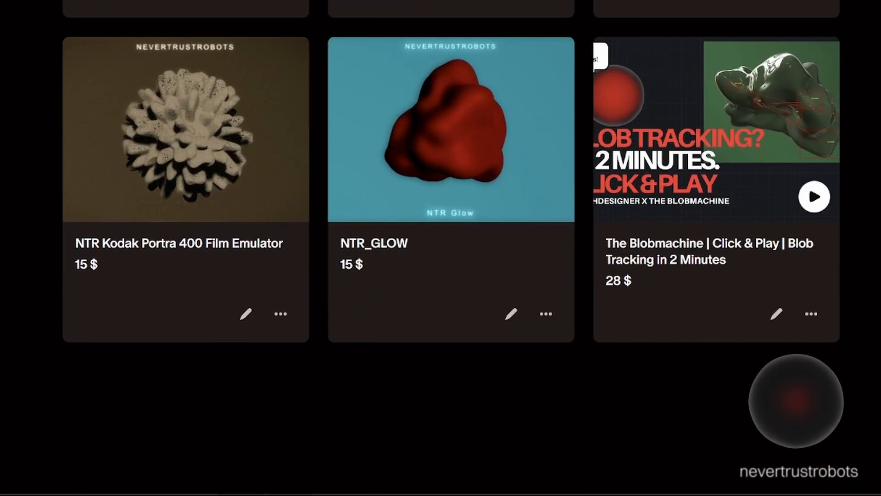
scroll(797, 402, up, 3)
scroll(796, 401, up, 8)
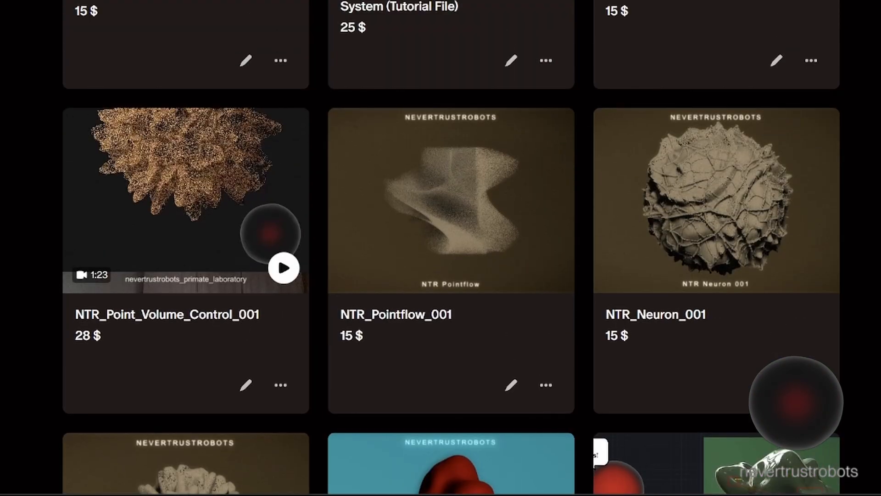
scroll(453, 248, down, 9)
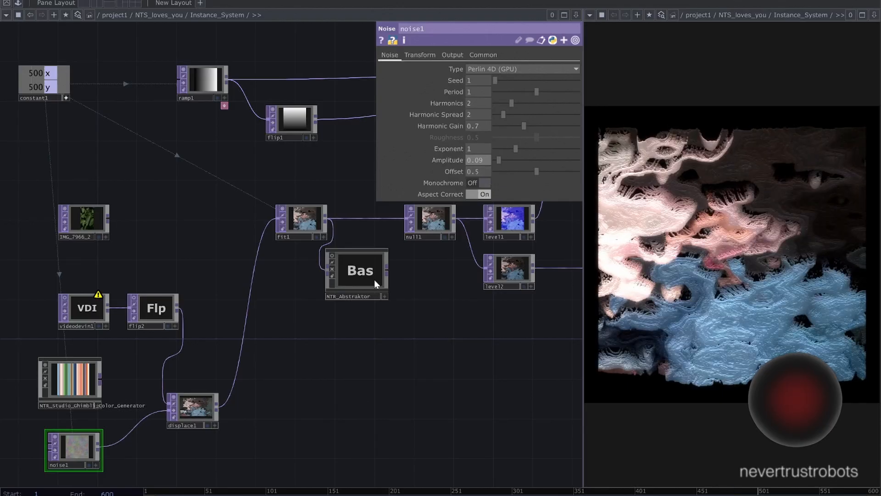